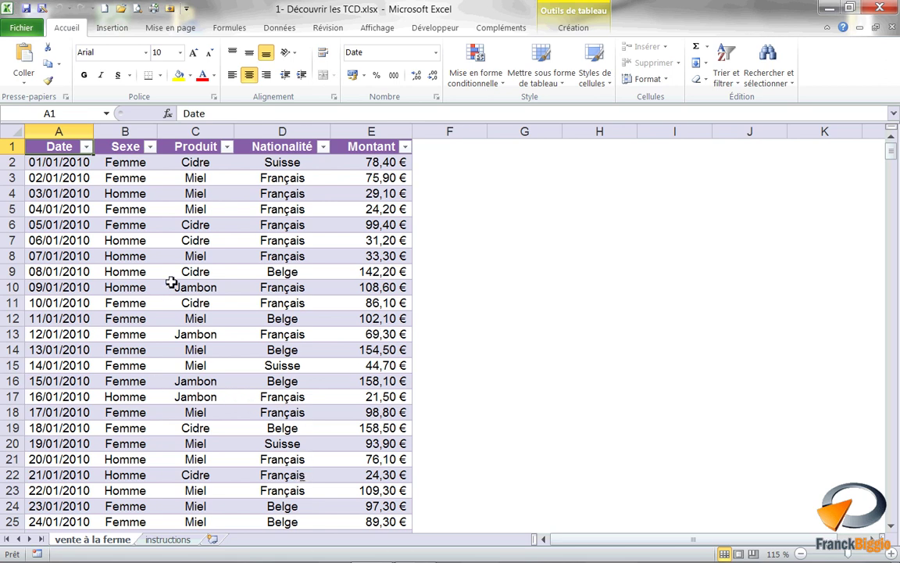
Step: Insert a pivot table from Liste_des_ventes on a new worksheet, Feuil2
{"action": "left_click", "coordinate": [109, 29]}
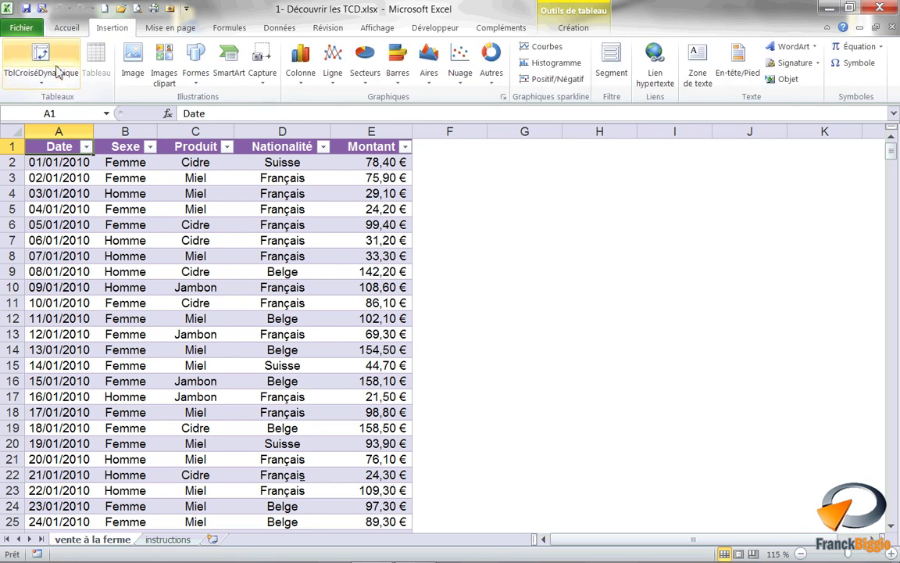
{"action": "left_click", "coordinate": [40, 56]}
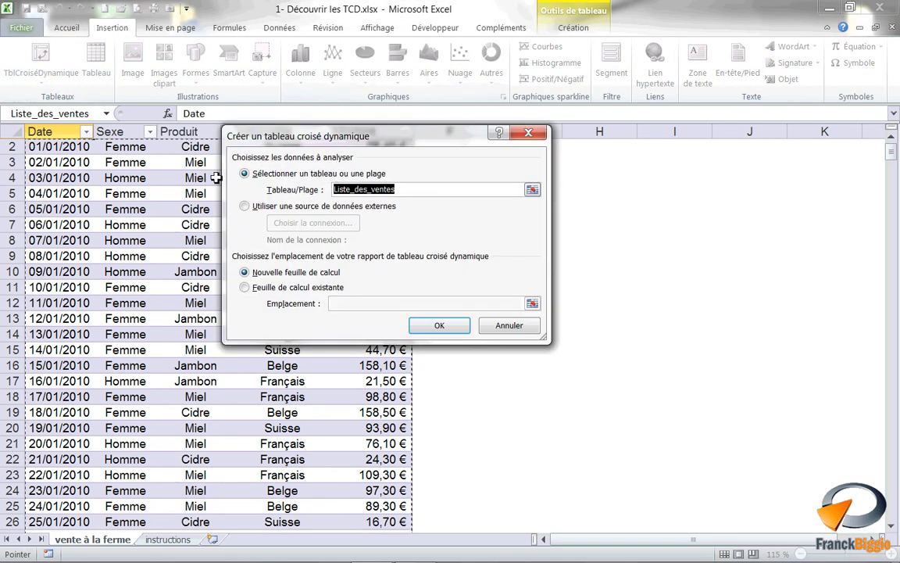
{"action": "left_click", "coordinate": [444, 328]}
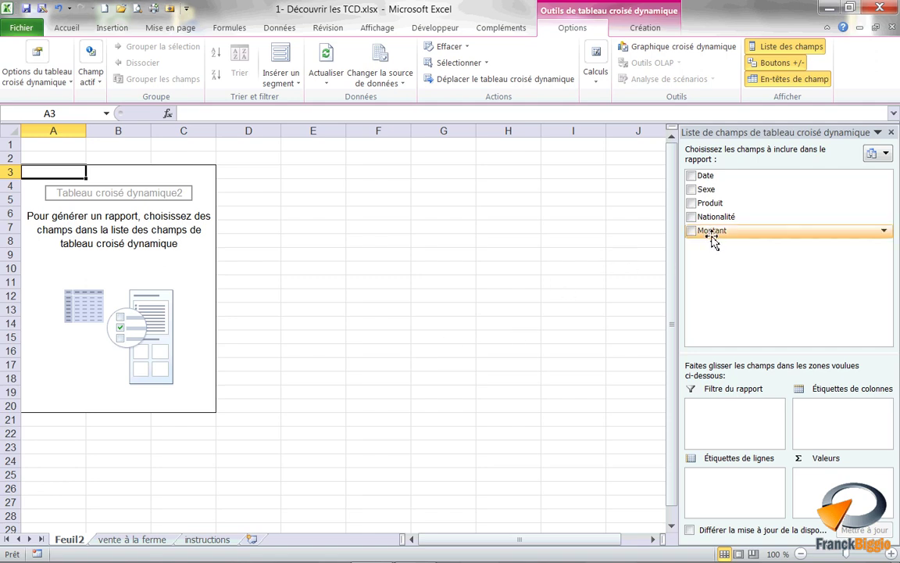
Step: Drag Montant into the Valeurs area twice, giving two sums of 44399,9
{"action": "left_click_drag", "start_coordinate": [712, 237], "coordinate": [832, 498]}
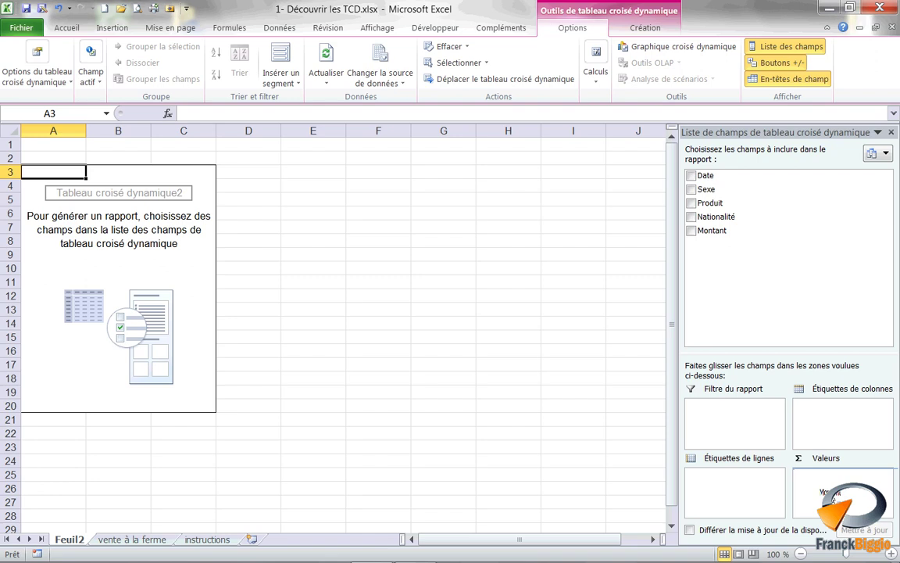
{"action": "left_click_drag", "start_coordinate": [832, 494], "coordinate": [833, 495]}
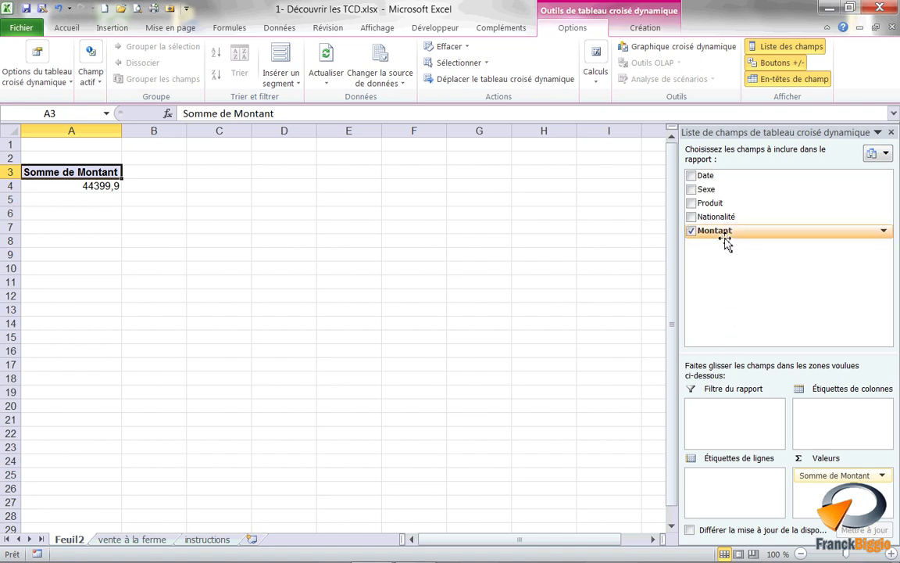
{"action": "left_click_drag", "start_coordinate": [726, 234], "coordinate": [841, 498]}
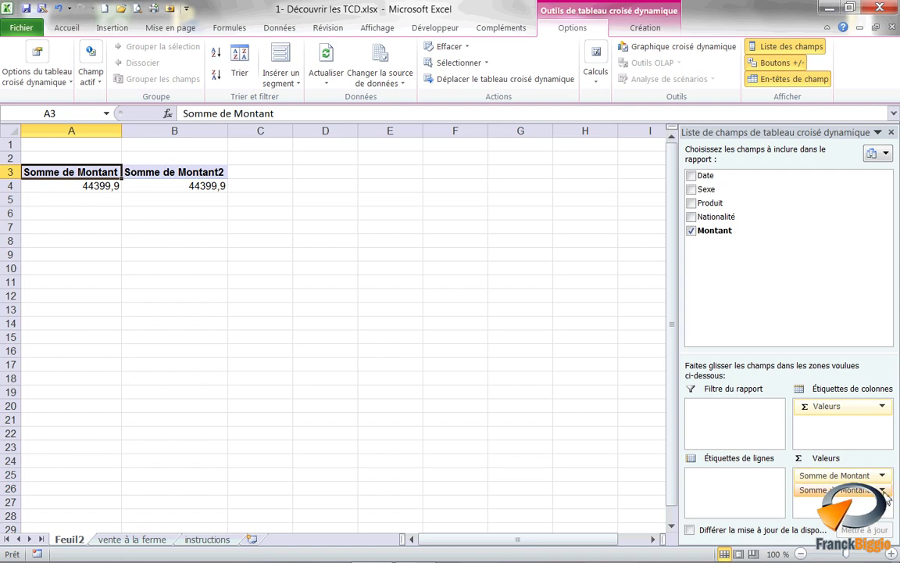
Step: Change the second Montant value field to summarize by Moyenne
{"action": "left_click", "coordinate": [883, 490]}
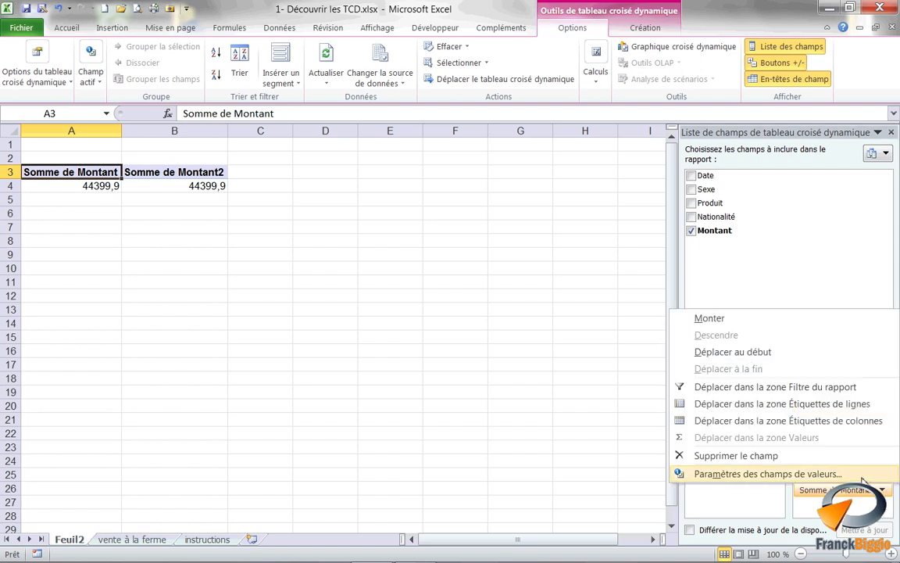
{"action": "left_click", "coordinate": [780, 430]}
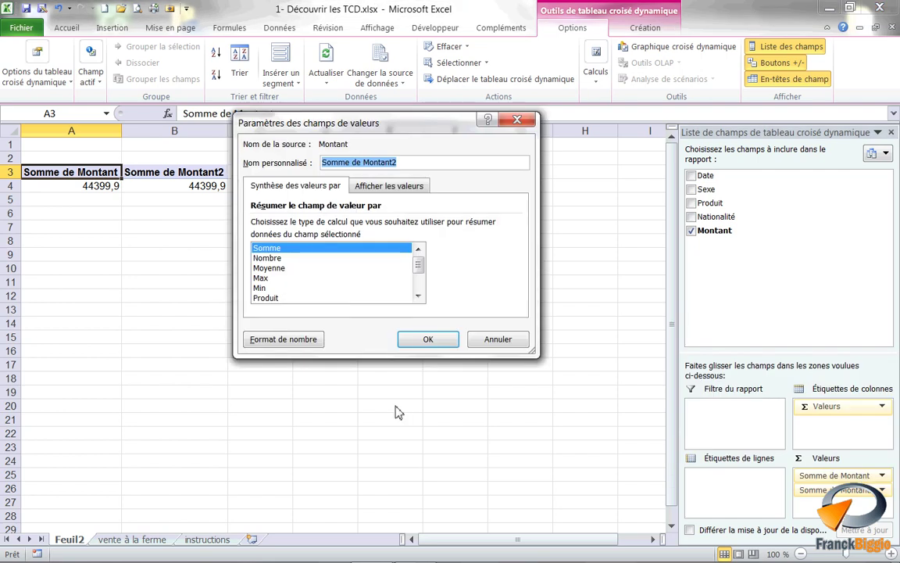
{"action": "left_click", "coordinate": [287, 269]}
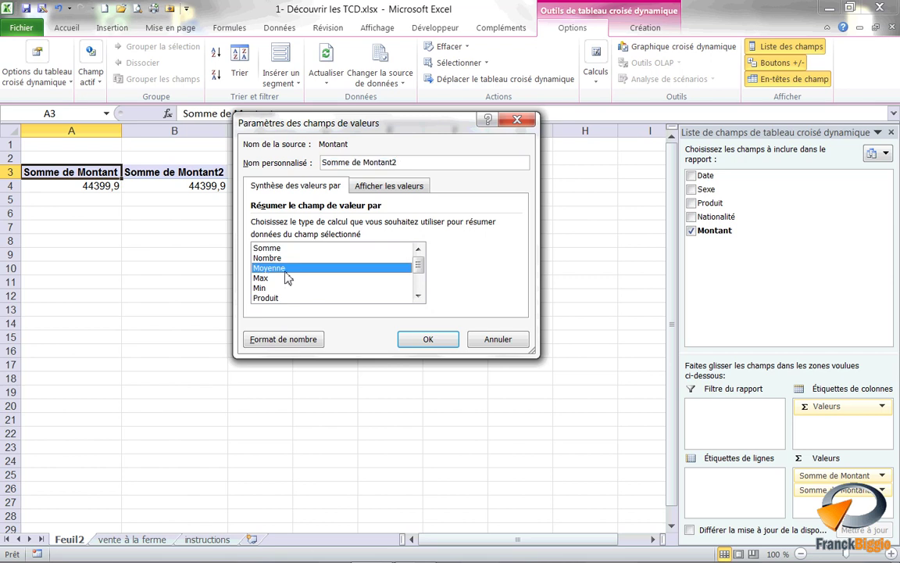
{"action": "left_click", "coordinate": [429, 341]}
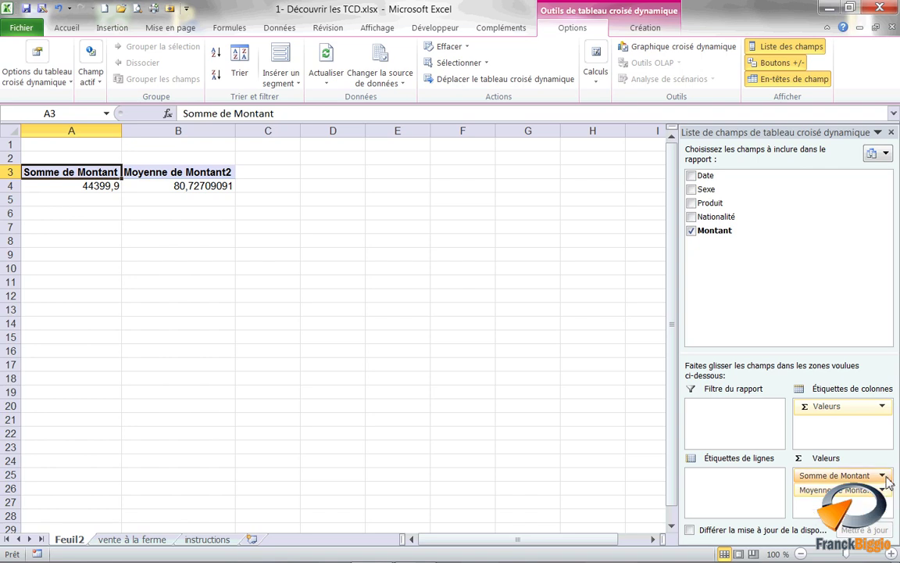
Step: Format Somme de Montant as Monétaire, showing 44 399,90 €
{"action": "left_click", "coordinate": [882, 476]}
{"action": "left_click", "coordinate": [845, 466]}
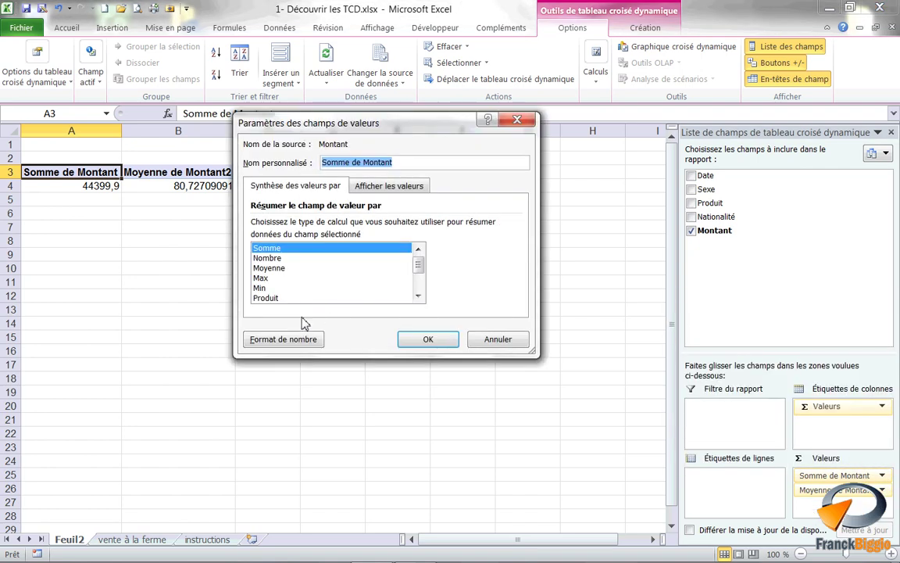
{"action": "left_click", "coordinate": [283, 339]}
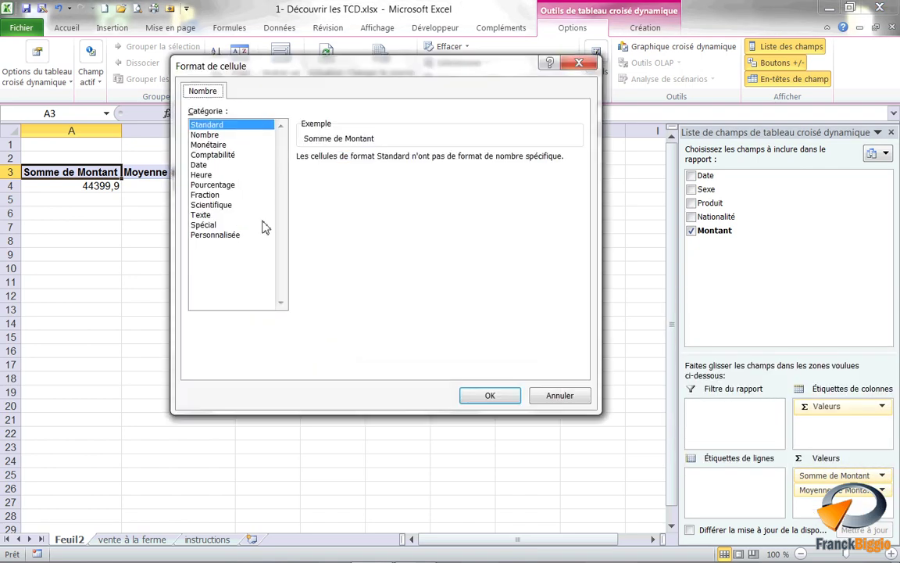
{"action": "left_click", "coordinate": [233, 146]}
{"action": "left_click", "coordinate": [488, 395]}
{"action": "left_click", "coordinate": [428, 339]}
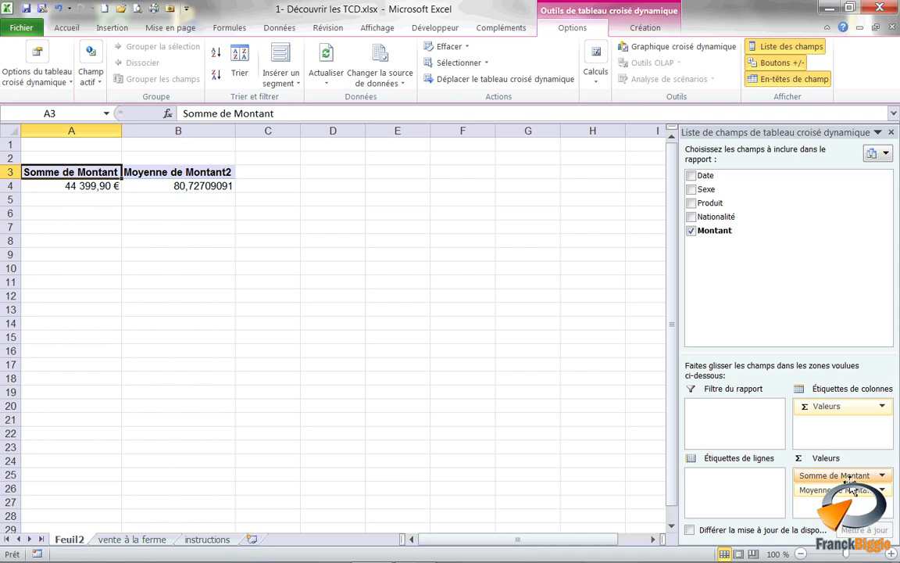
Step: Format the Moyenne de Montant2 field as Monétaire, showing 80,73 €
{"action": "left_click", "coordinate": [888, 490]}
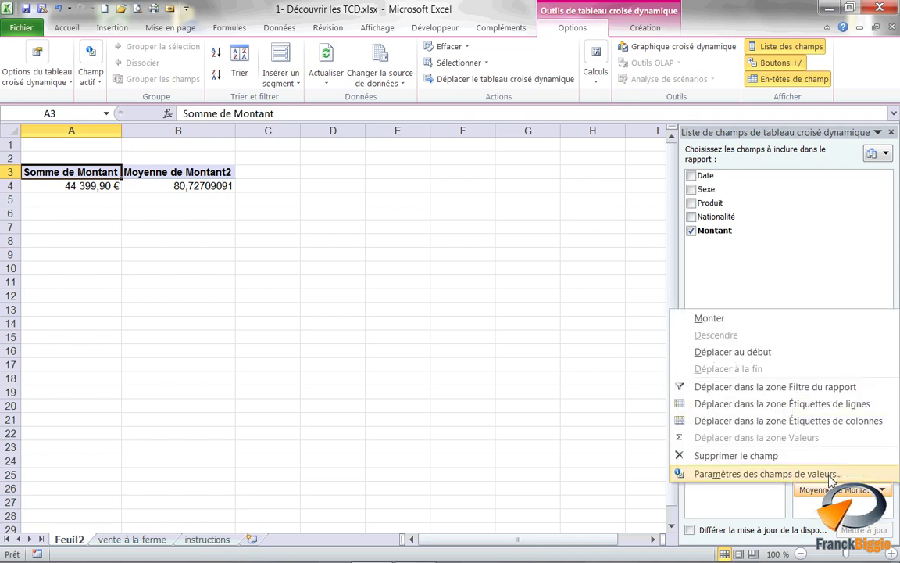
{"action": "left_click", "coordinate": [834, 474]}
{"action": "left_click", "coordinate": [286, 335]}
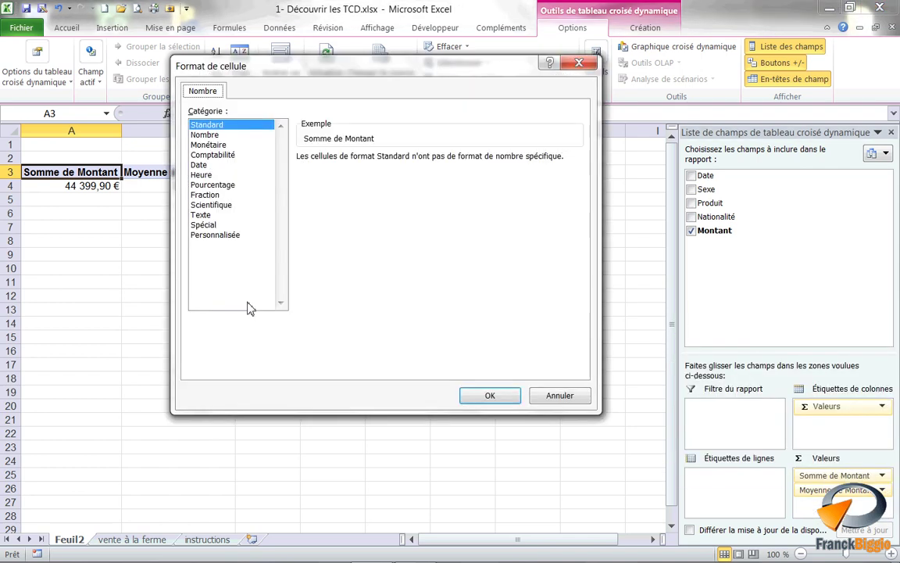
{"action": "left_click", "coordinate": [223, 145]}
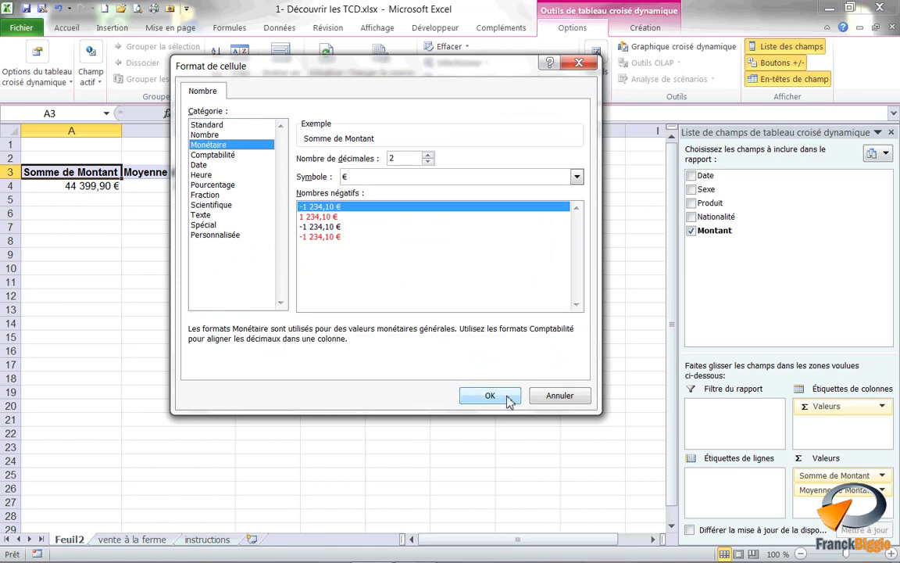
{"action": "left_click", "coordinate": [507, 397]}
{"action": "left_click", "coordinate": [427, 339]}
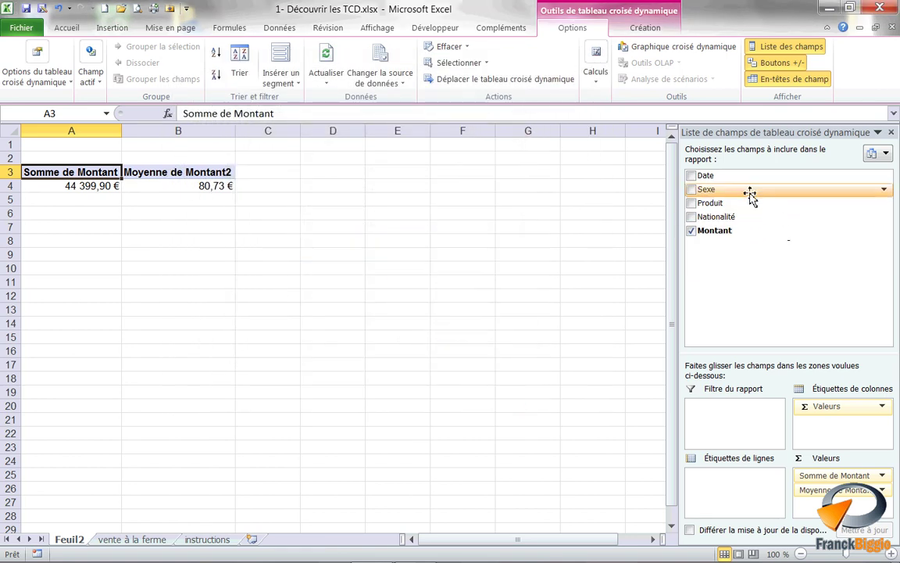
Step: Add Montant again, set it to Max with Monétaire format (169,80 €)
{"action": "mouse_move", "coordinate": [714, 230]}
{"action": "left_mouse_down"}
{"action": "mouse_move", "coordinate": [834, 475]}
{"action": "mouse_move", "coordinate": [860, 504]}
{"action": "left_mouse_up"}
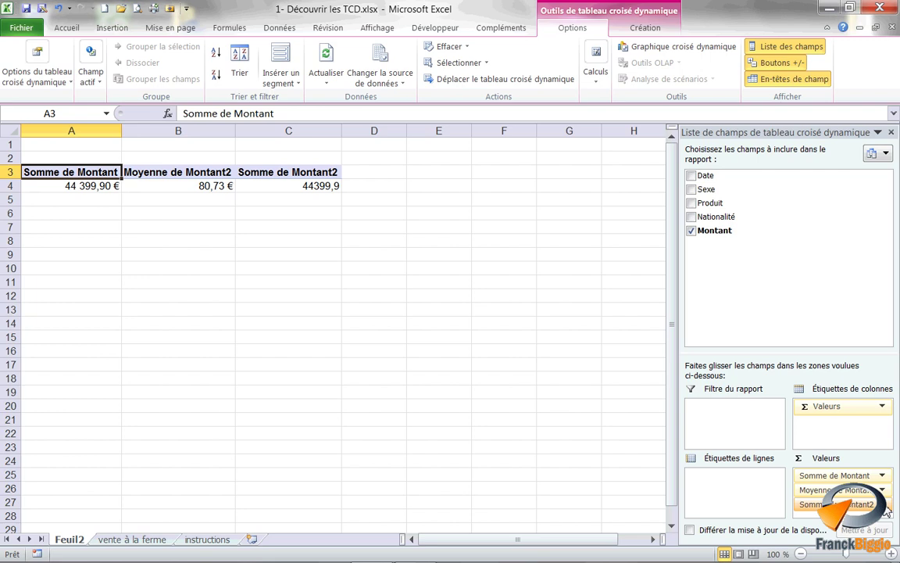
{"action": "left_click", "coordinate": [884, 505]}
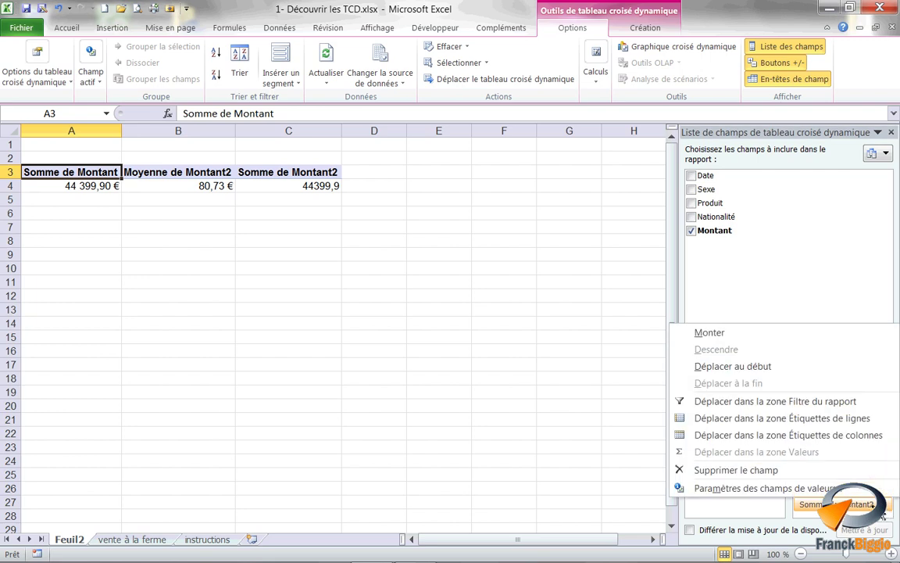
{"action": "left_click", "coordinate": [818, 488]}
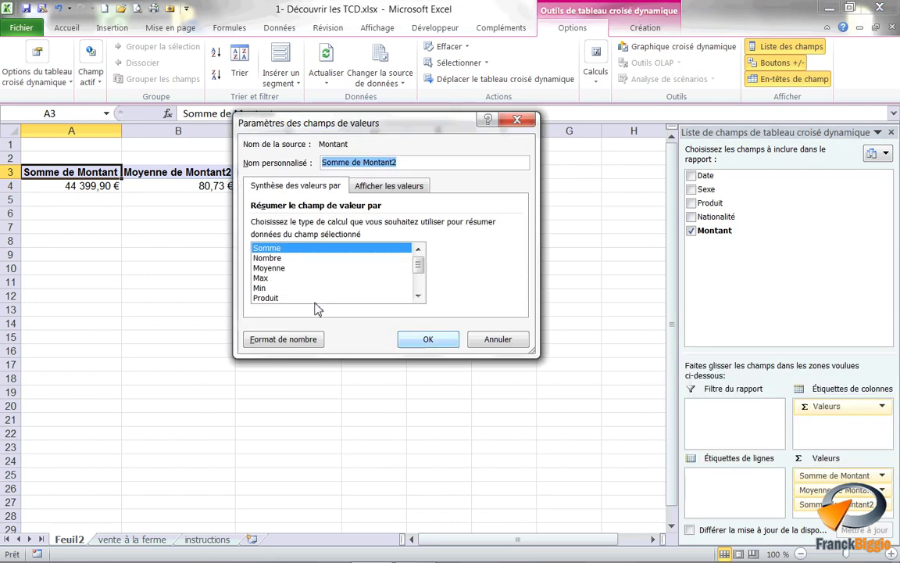
{"action": "left_click", "coordinate": [278, 278]}
{"action": "left_click", "coordinate": [287, 338]}
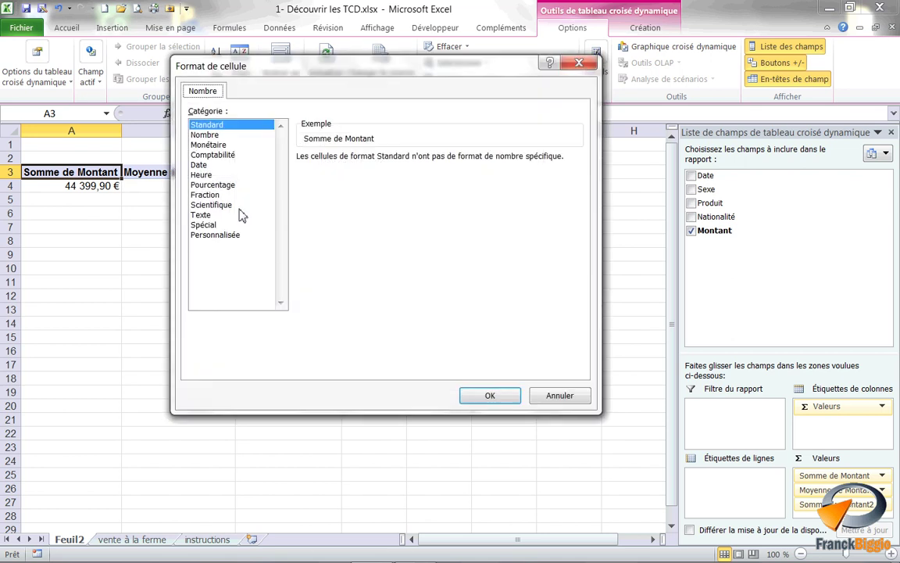
{"action": "left_click", "coordinate": [208, 145]}
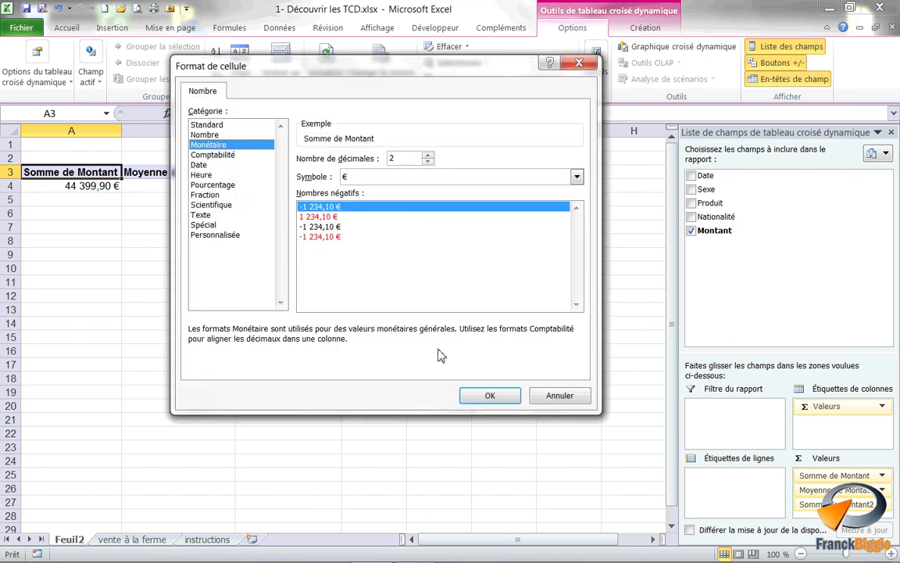
{"action": "left_click", "coordinate": [494, 397]}
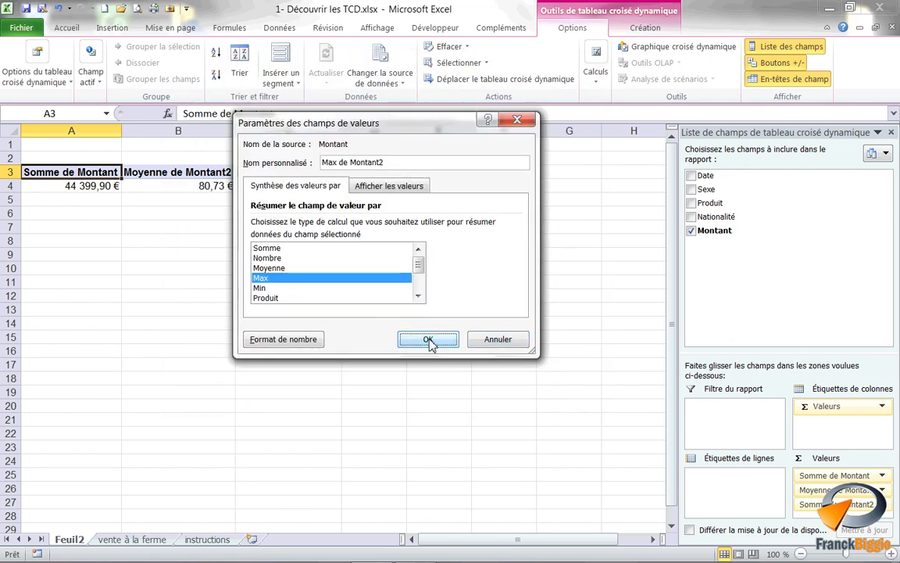
{"action": "left_click", "coordinate": [422, 339]}
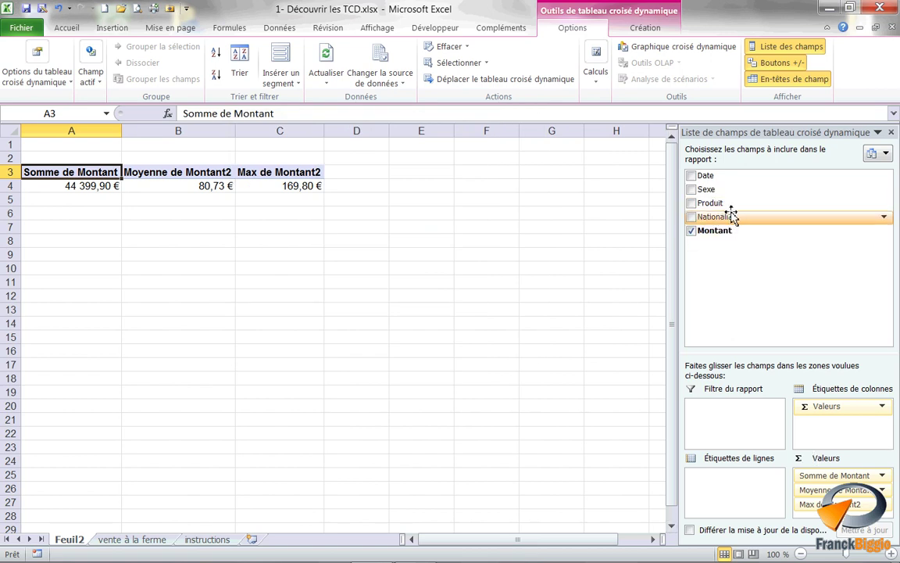
Step: Add a fourth Montant value set to Min with Monétaire format (0,20 €)
{"action": "mouse_move", "coordinate": [735, 240]}
{"action": "left_mouse_down"}
{"action": "mouse_move", "coordinate": [760, 463]}
{"action": "mouse_move", "coordinate": [837, 500]}
{"action": "left_mouse_up"}
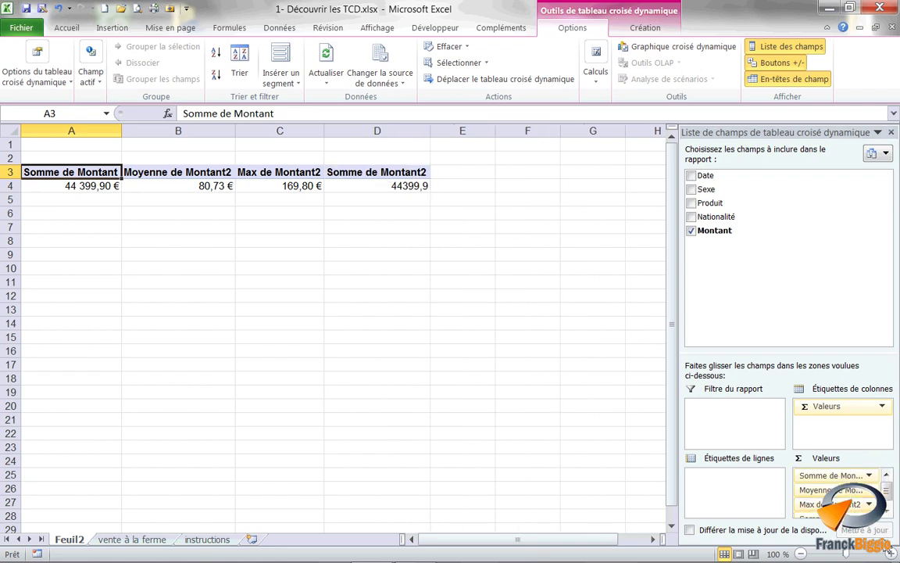
{"action": "scroll", "coordinate": [801, 469], "scroll_direction": "down", "scroll_amount": 1}
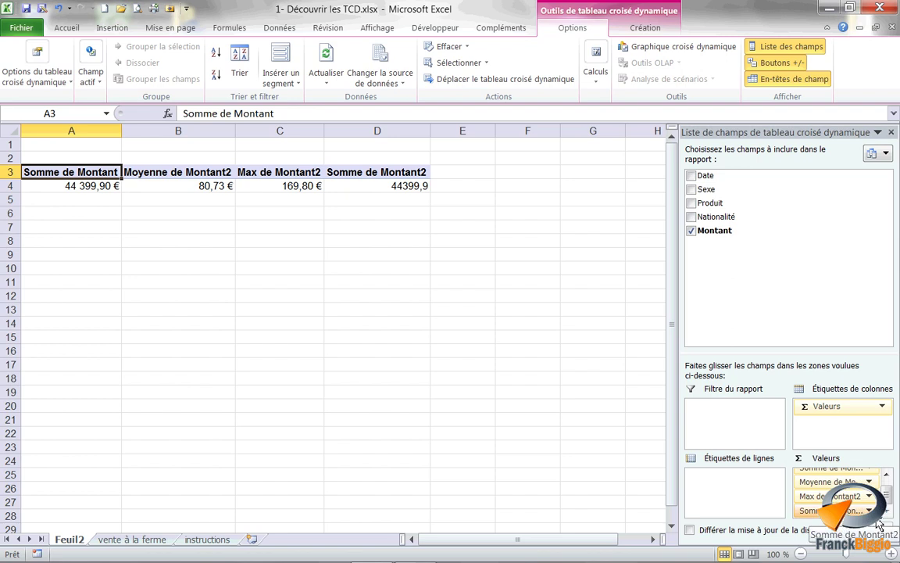
{"action": "double_click", "coordinate": [391, 173]}
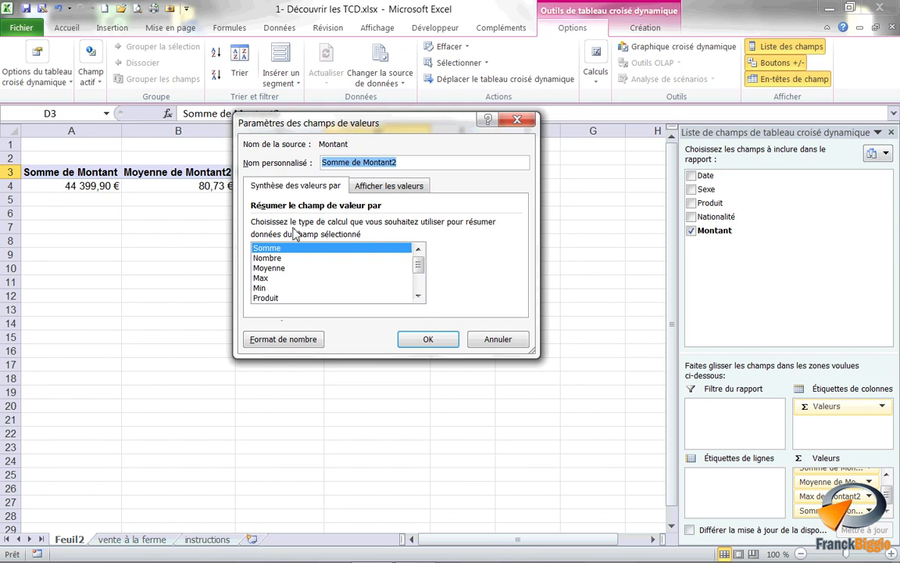
{"action": "left_click_drag", "start_coordinate": [313, 122], "coordinate": [320, 239]}
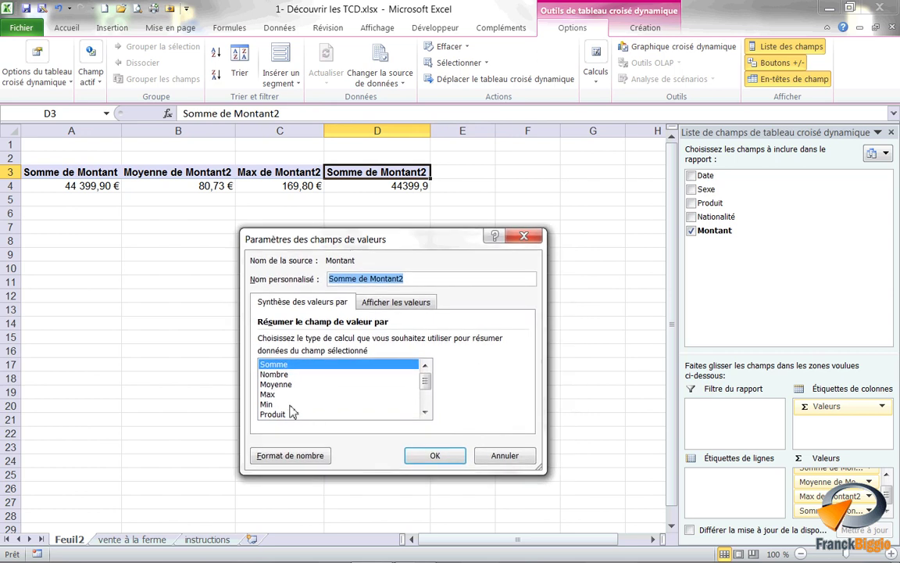
{"action": "left_click", "coordinate": [273, 405]}
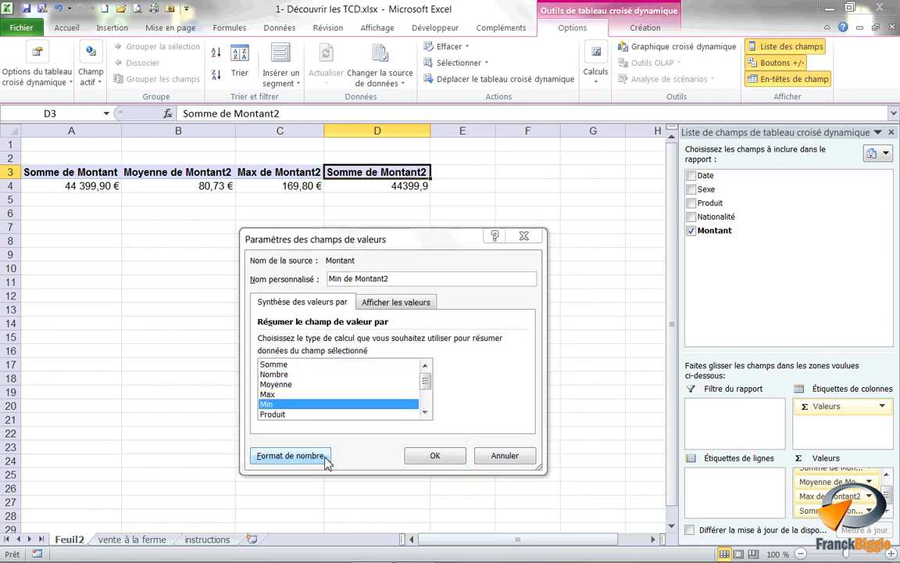
{"action": "left_click", "coordinate": [327, 458]}
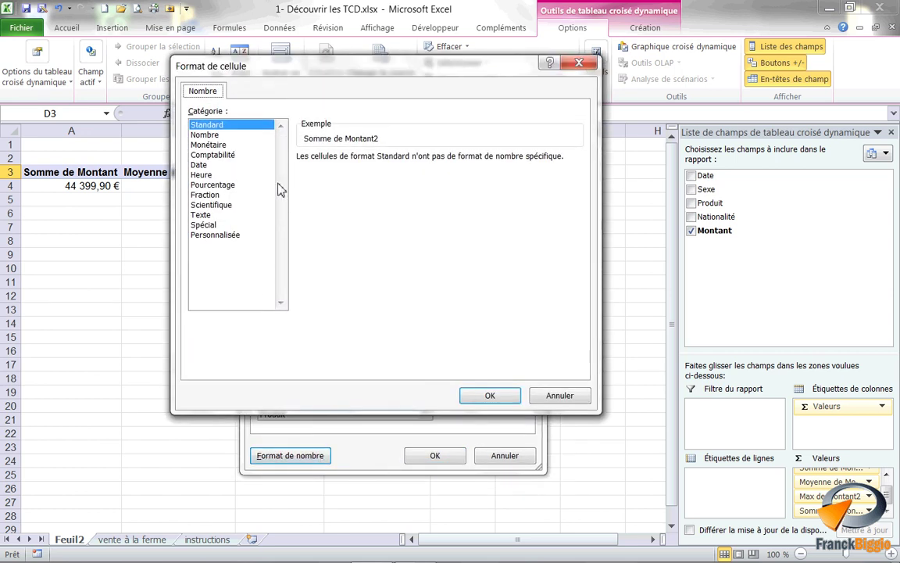
{"action": "left_click", "coordinate": [206, 145]}
{"action": "left_click", "coordinate": [471, 395]}
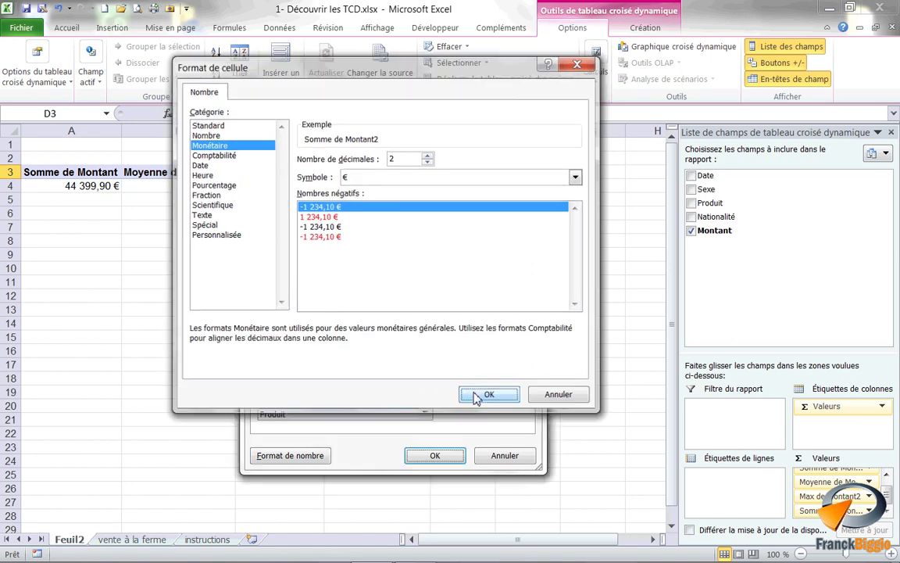
{"action": "left_click", "coordinate": [435, 455]}
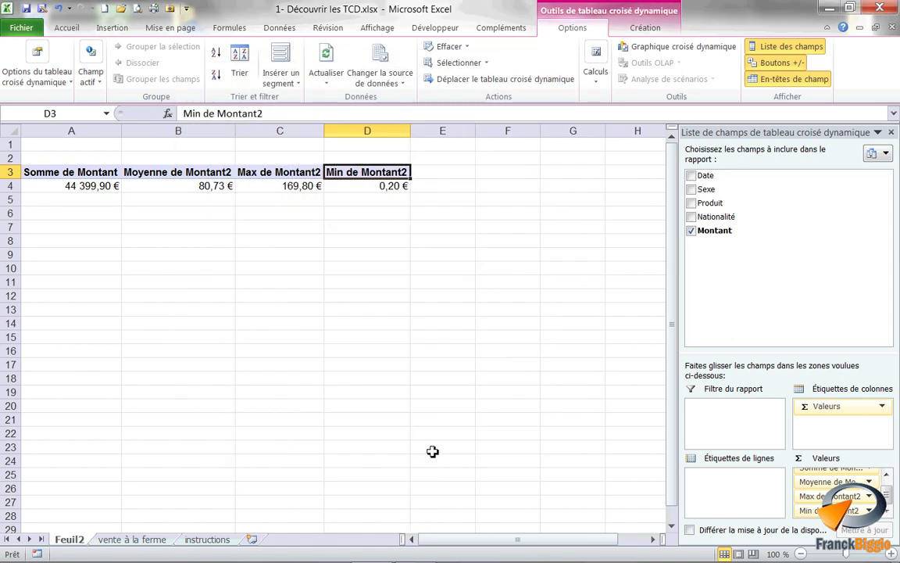
Step: Add a fifth Montant value summarized by Nombre, giving 550
{"action": "mouse_move", "coordinate": [762, 231]}
{"action": "left_mouse_down"}
{"action": "mouse_move", "coordinate": [856, 426]}
{"action": "mouse_move", "coordinate": [854, 510]}
{"action": "left_mouse_up"}
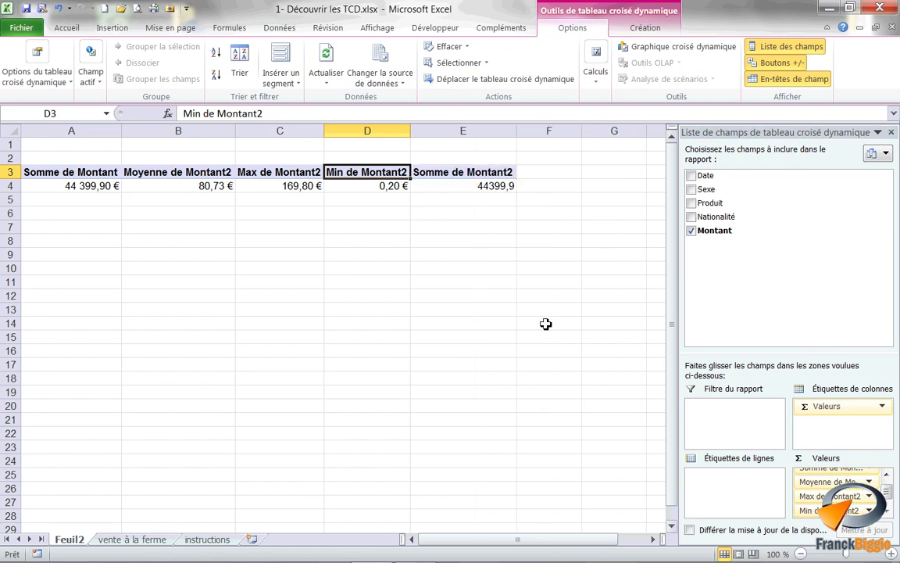
{"action": "left_click", "coordinate": [461, 175]}
{"action": "double_click", "coordinate": [461, 175]}
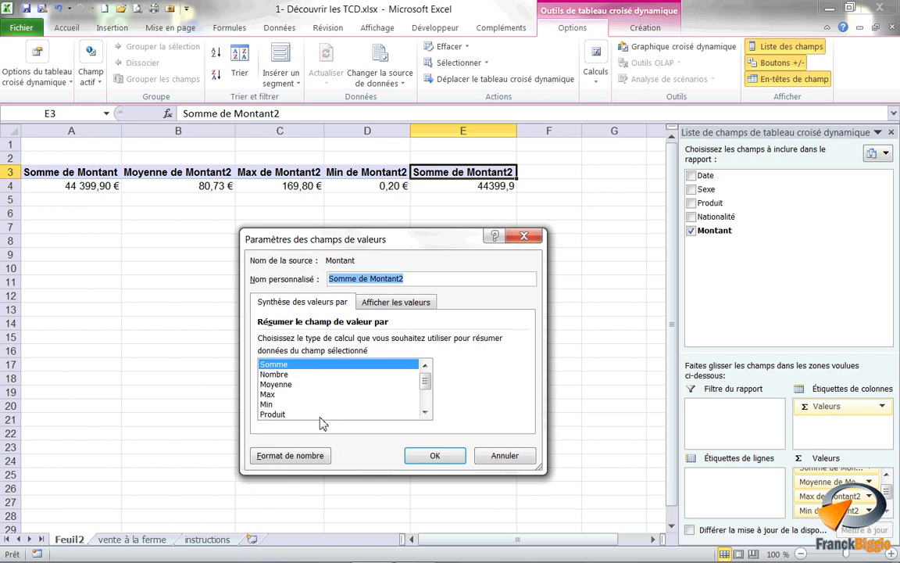
{"action": "left_click", "coordinate": [273, 375]}
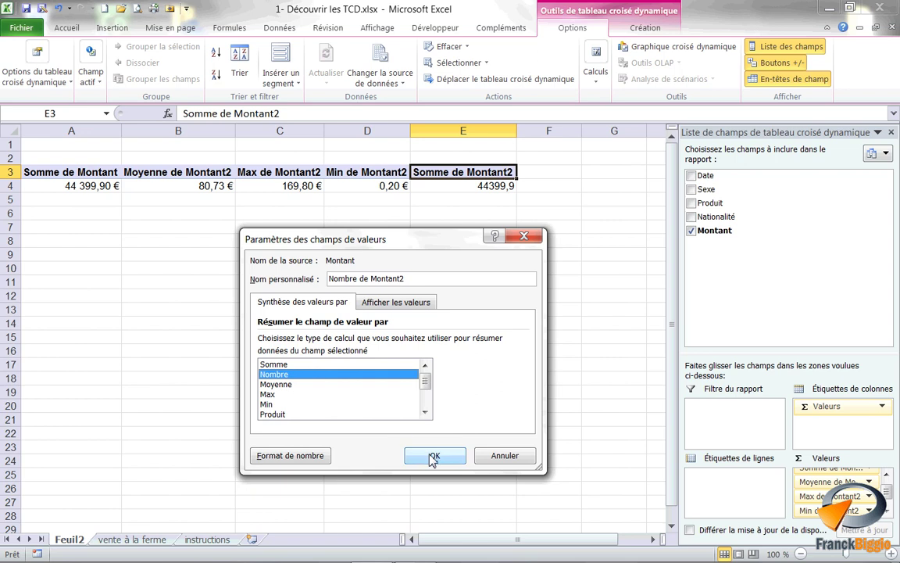
{"action": "left_click", "coordinate": [432, 456]}
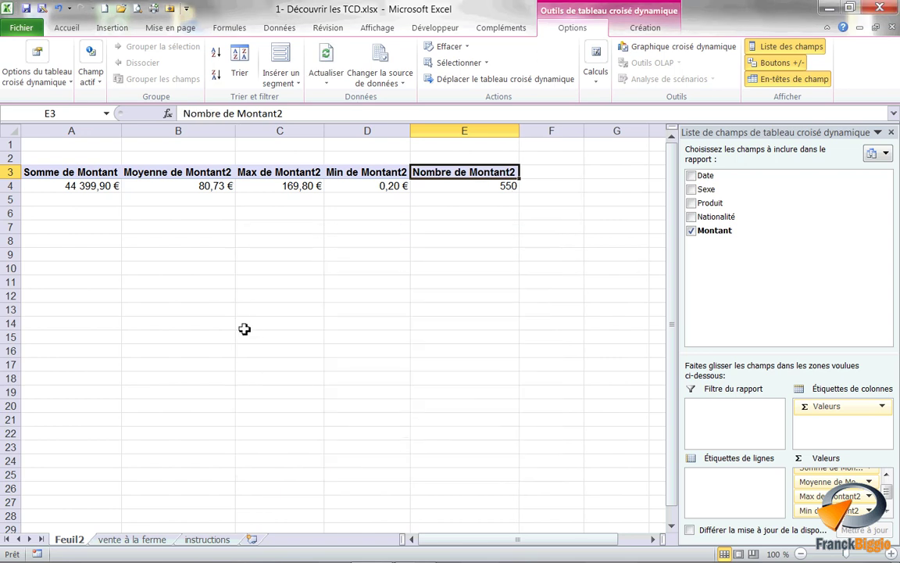
Step: Place Produit in Étiquettes de colonnes (Cidre, Jambon, Miel) and add Date as row labels
{"action": "mouse_move", "coordinate": [712, 203]}
{"action": "left_mouse_down"}
{"action": "mouse_move", "coordinate": [724, 239]}
{"action": "mouse_move", "coordinate": [752, 488]}
{"action": "left_mouse_up"}
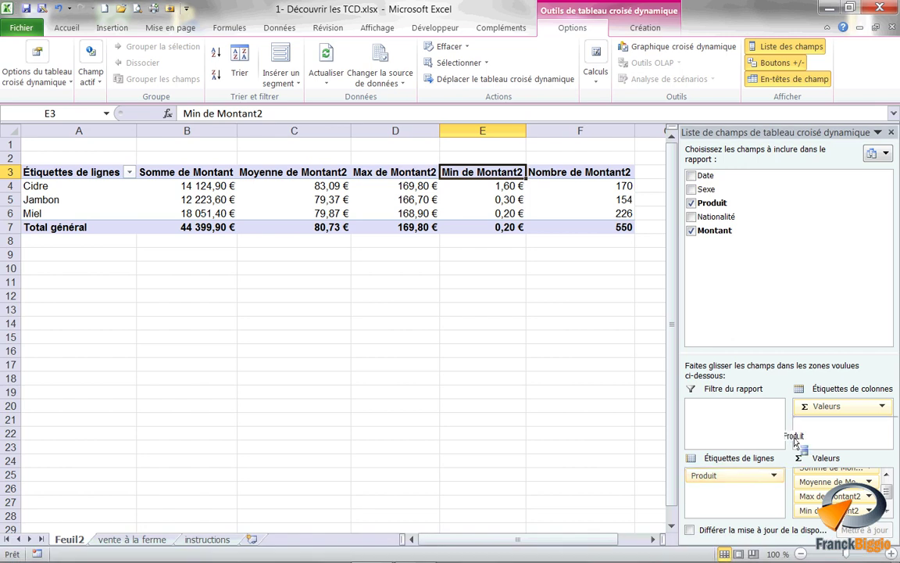
{"action": "left_click_drag", "start_coordinate": [748, 486], "coordinate": [809, 441]}
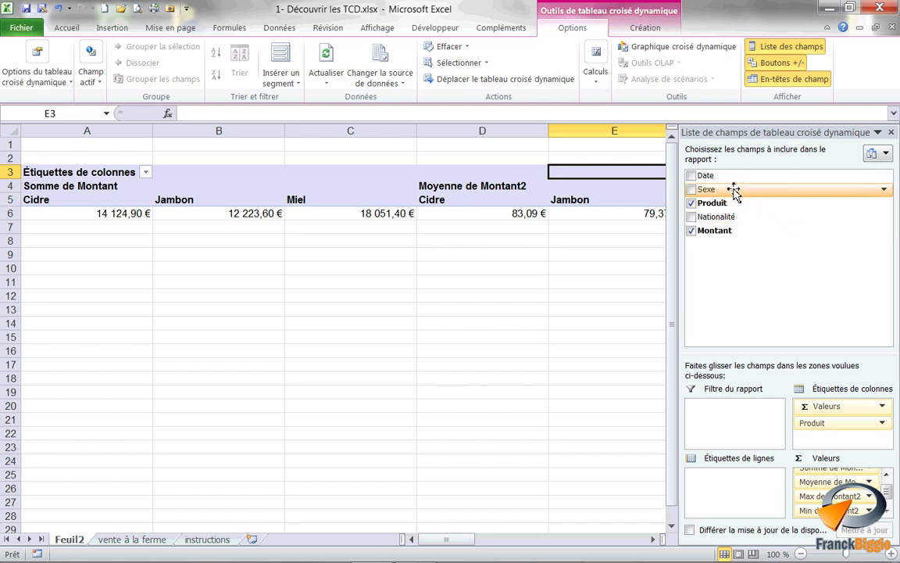
{"action": "left_click_drag", "start_coordinate": [733, 176], "coordinate": [723, 504]}
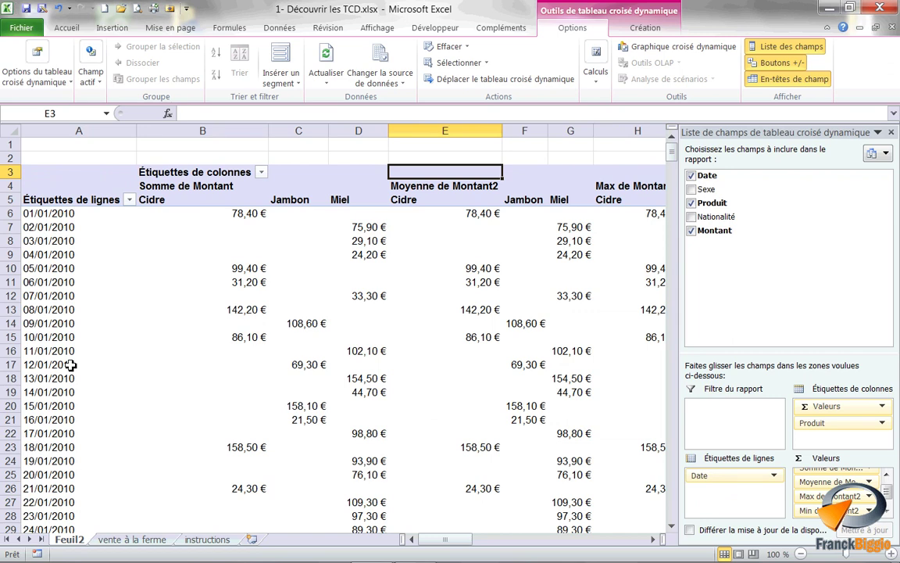
Step: Group the row dates by years and months
{"action": "left_click", "coordinate": [67, 312]}
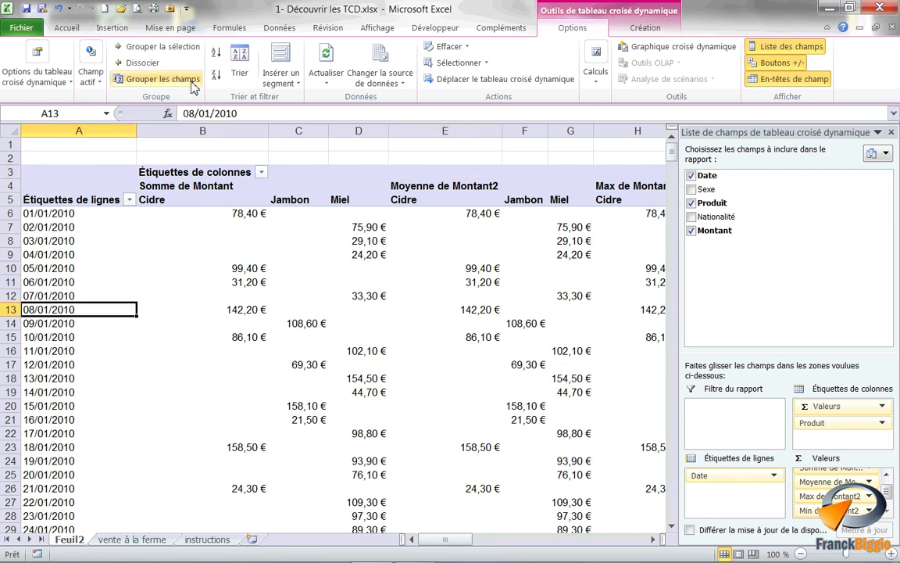
{"action": "left_click", "coordinate": [164, 78]}
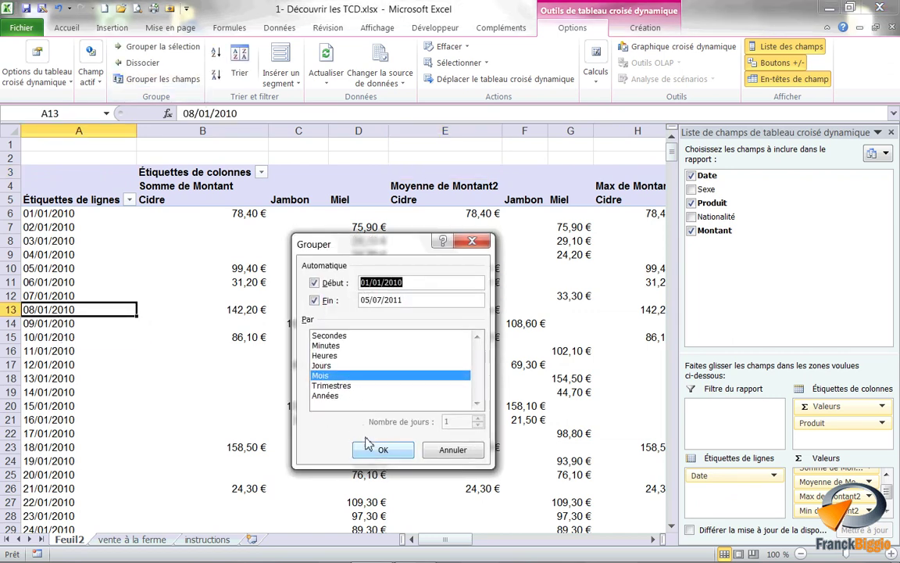
{"action": "left_click", "coordinate": [326, 395]}
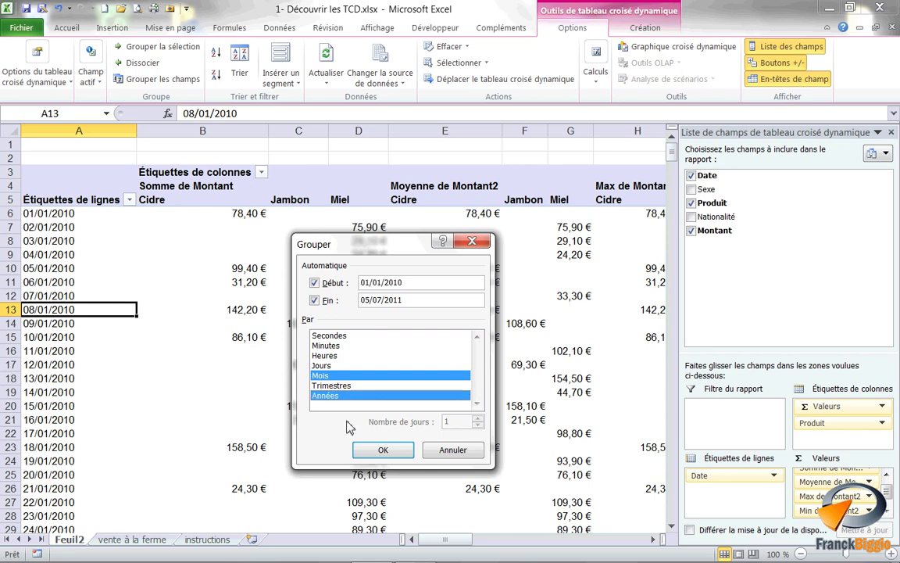
{"action": "left_click", "coordinate": [382, 451]}
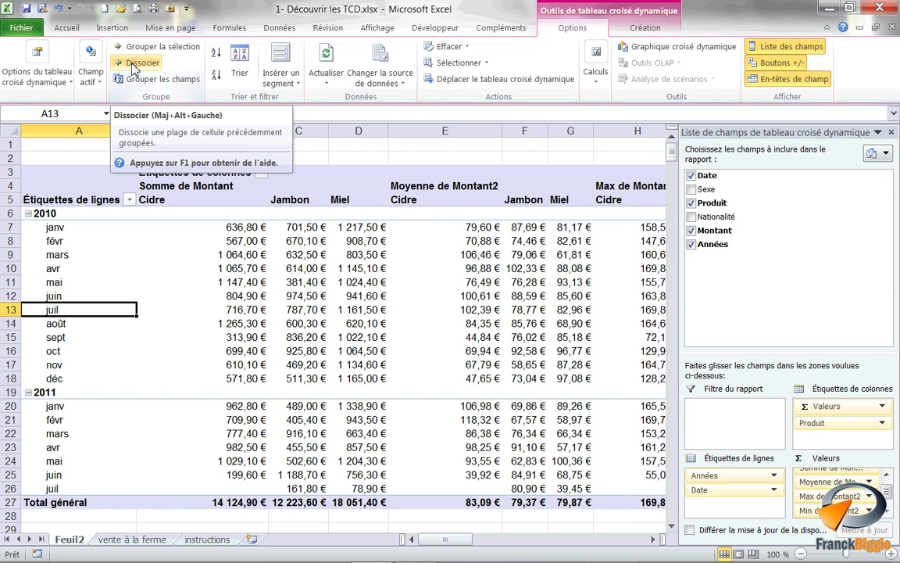
Step: Ungroup and regroup the dates by Années only, giving rows 2010 and 2011
{"action": "left_click", "coordinate": [136, 68]}
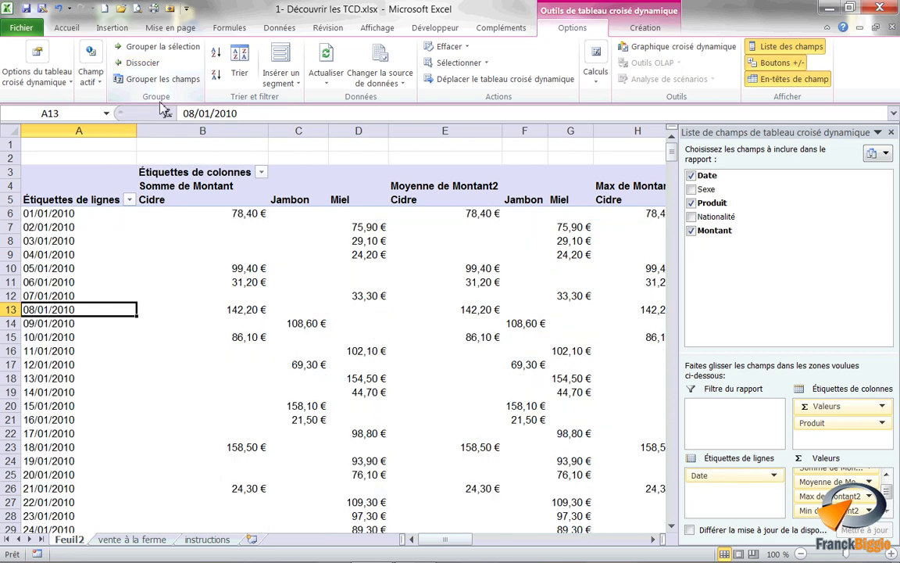
{"action": "left_click", "coordinate": [154, 79]}
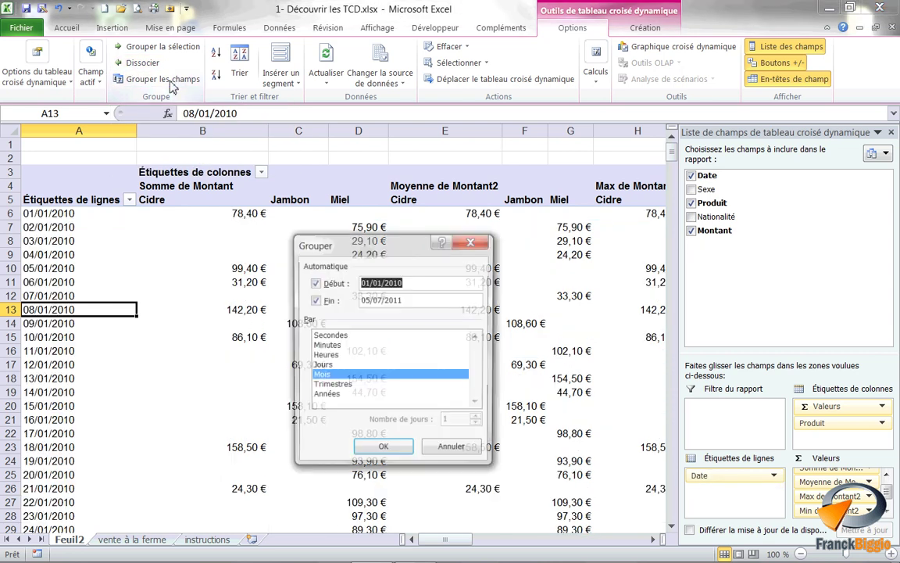
{"action": "left_click", "coordinate": [324, 397]}
{"action": "left_click", "coordinate": [325, 376]}
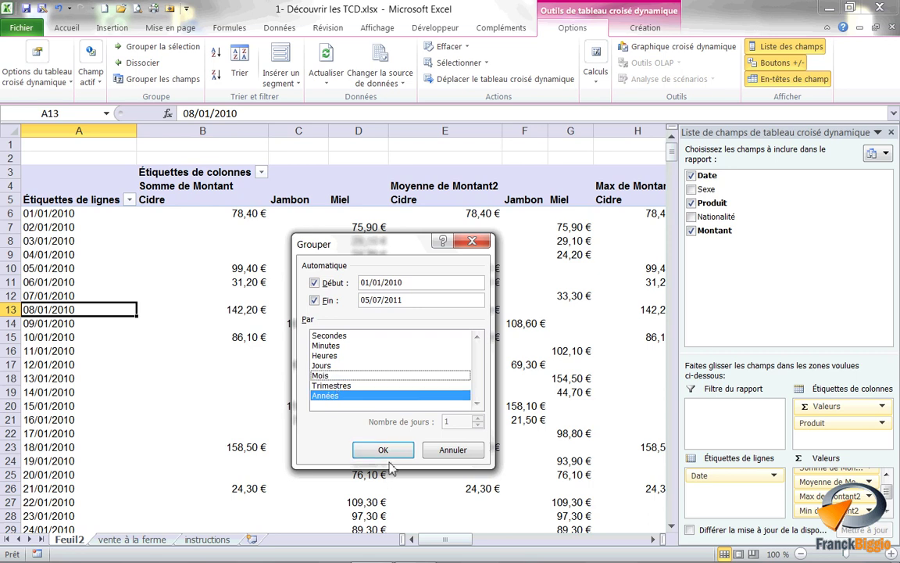
{"action": "left_click", "coordinate": [383, 449]}
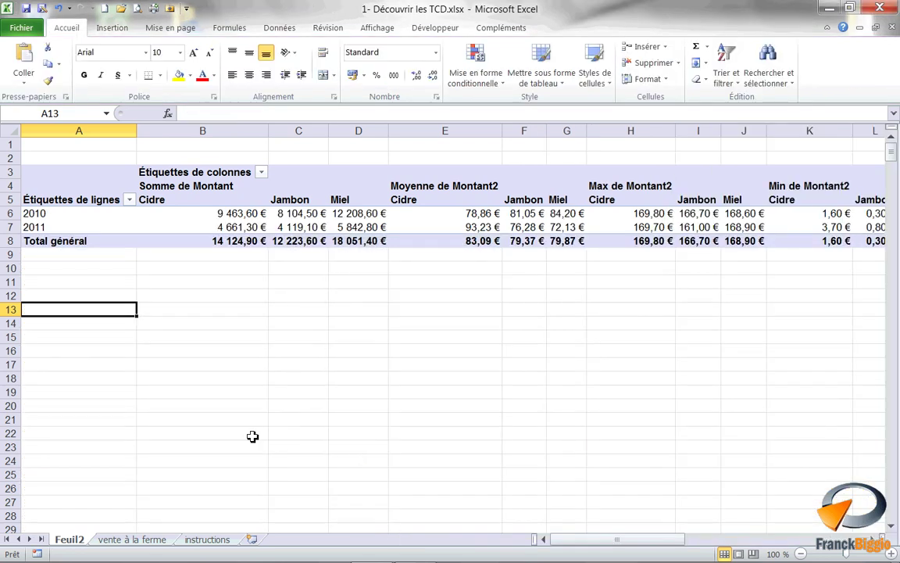
{"action": "left_click", "coordinate": [71, 216]}
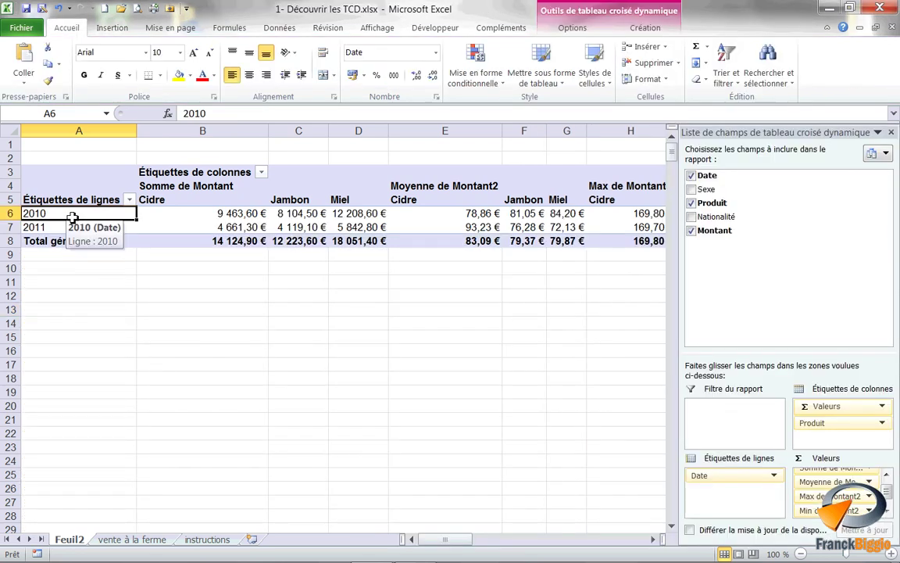
Step: Move the Valeurs field so the five Montant statistics list as rows under each year
{"action": "left_click", "coordinate": [580, 31]}
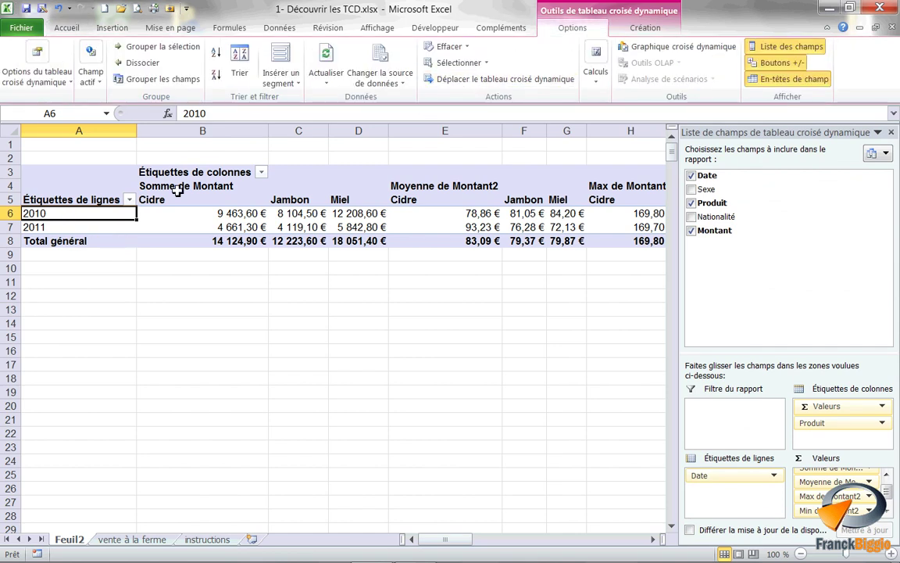
{"action": "left_click", "coordinate": [156, 79]}
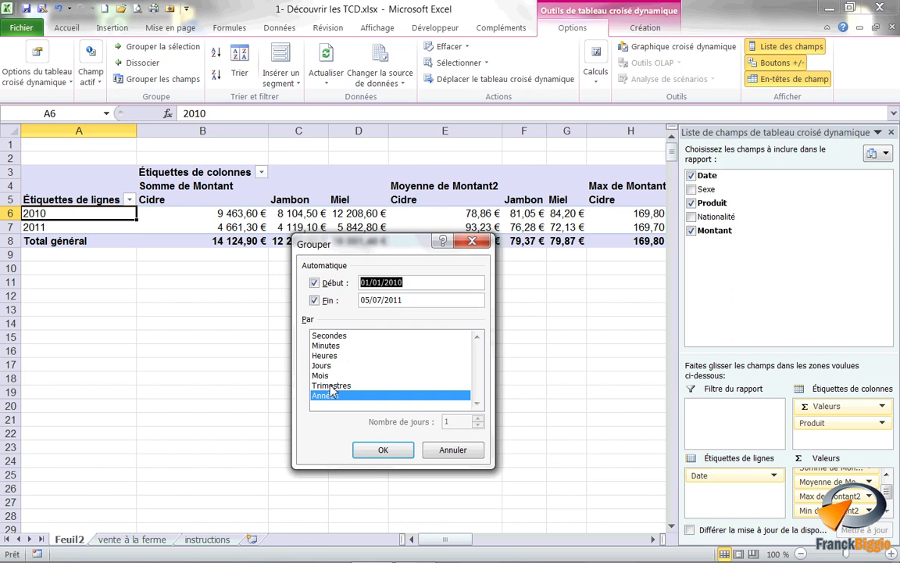
{"action": "left_click", "coordinate": [446, 451]}
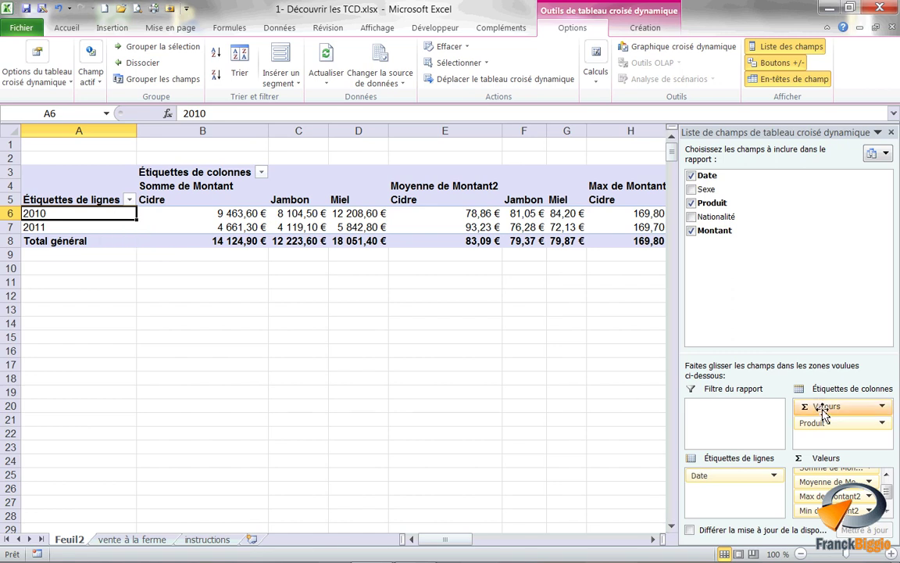
{"action": "mouse_move", "coordinate": [832, 417]}
{"action": "left_mouse_down"}
{"action": "mouse_move", "coordinate": [817, 421]}
{"action": "mouse_move", "coordinate": [821, 414]}
{"action": "mouse_move", "coordinate": [721, 512]}
{"action": "left_mouse_up"}
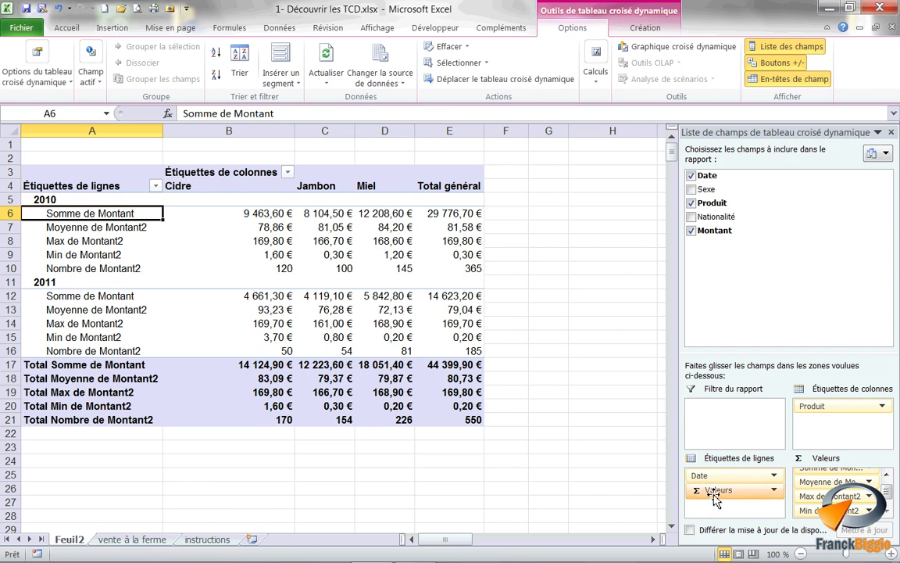
Step: Shorten the sum and average labels to Somme and Moyenne by removing 'de Montant'
{"action": "left_click", "coordinate": [71, 296]}
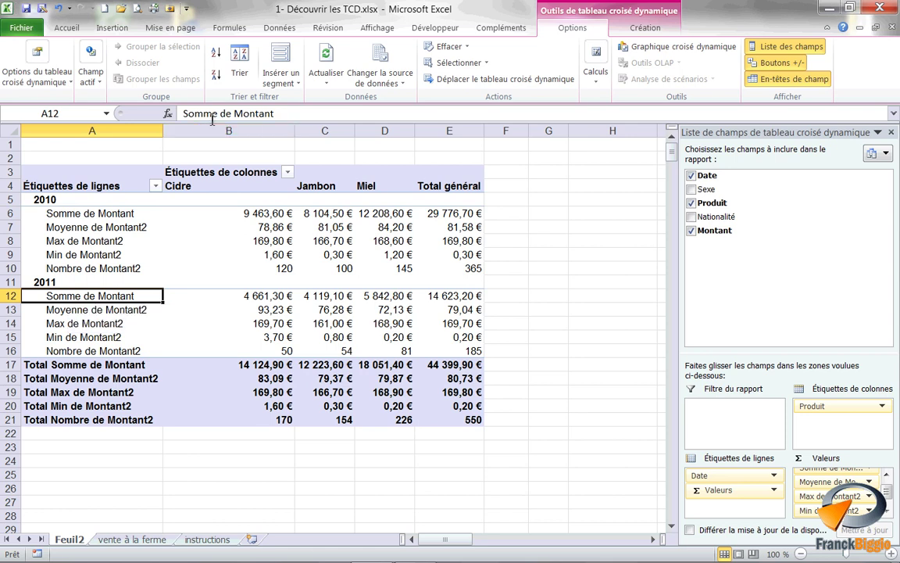
{"action": "left_click_drag", "start_coordinate": [220, 114], "coordinate": [306, 113]}
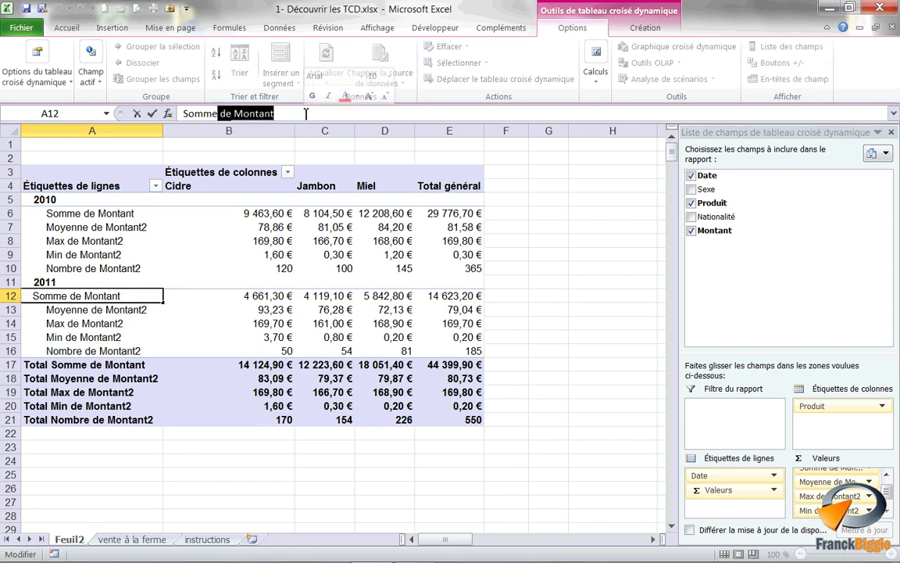
{"action": "key", "text": "BackSpace"}
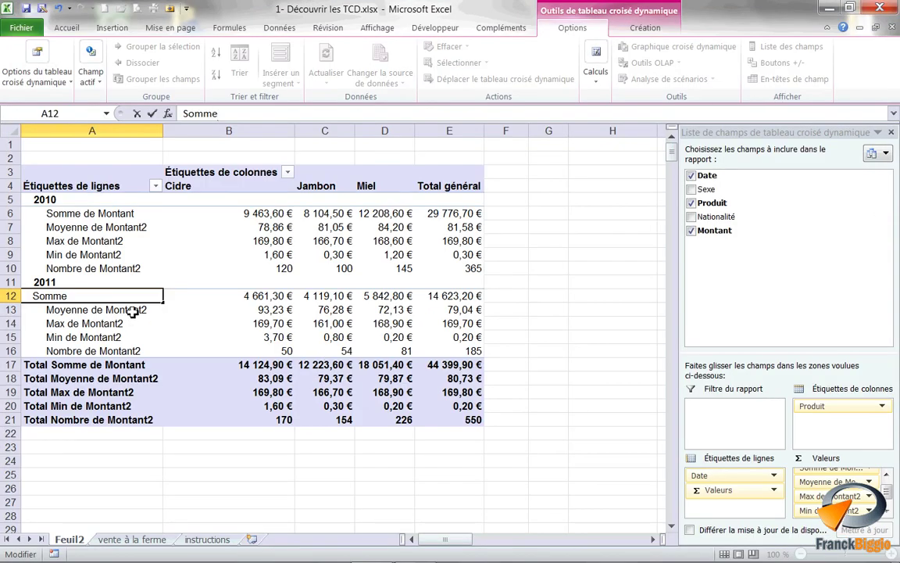
{"action": "key", "text": "Return"}
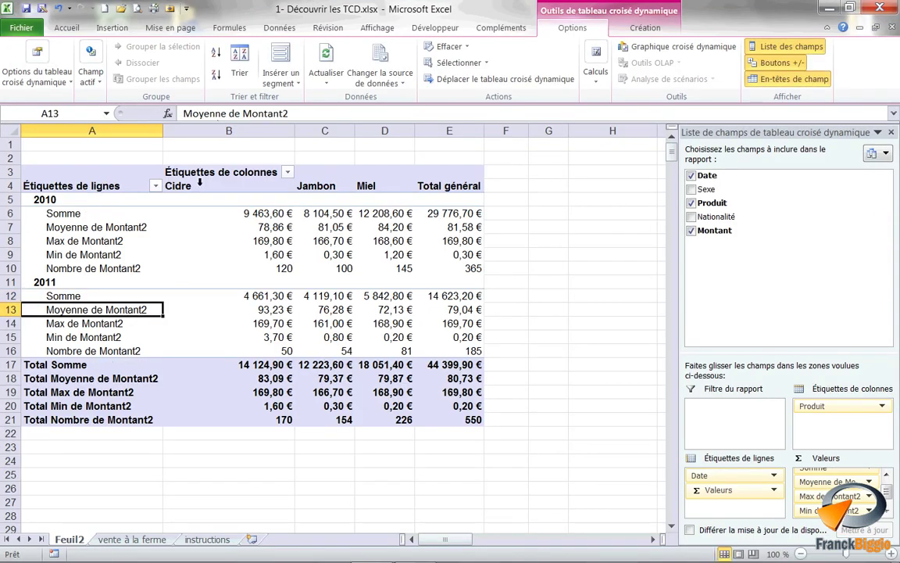
{"action": "left_click_drag", "start_coordinate": [227, 114], "coordinate": [289, 115]}
{"action": "key", "text": "BackSpace"}
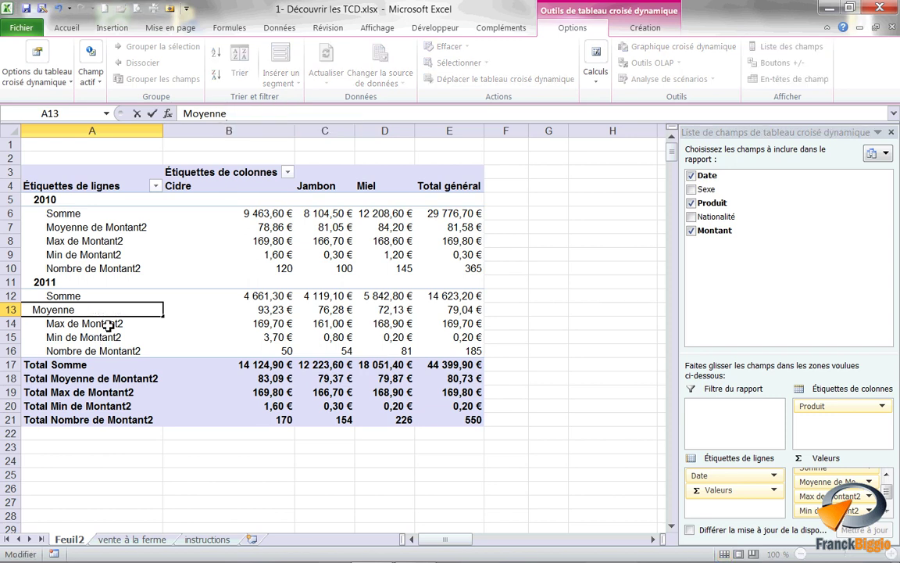
{"action": "key", "text": "Return"}
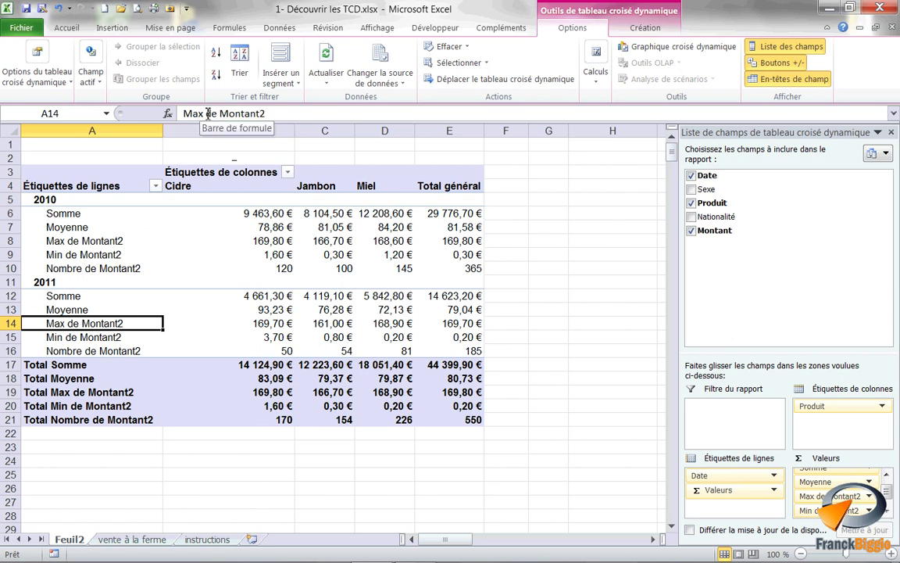
Step: Shorten the max, min and count labels to Max, Min and Nombre
{"action": "left_click_drag", "start_coordinate": [207, 114], "coordinate": [295, 114]}
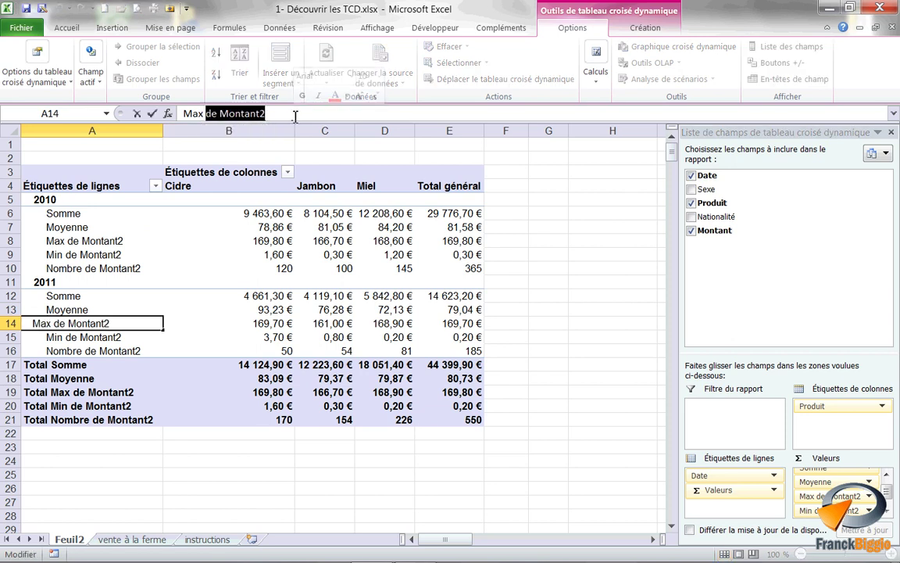
{"action": "key", "text": "BackSpace"}
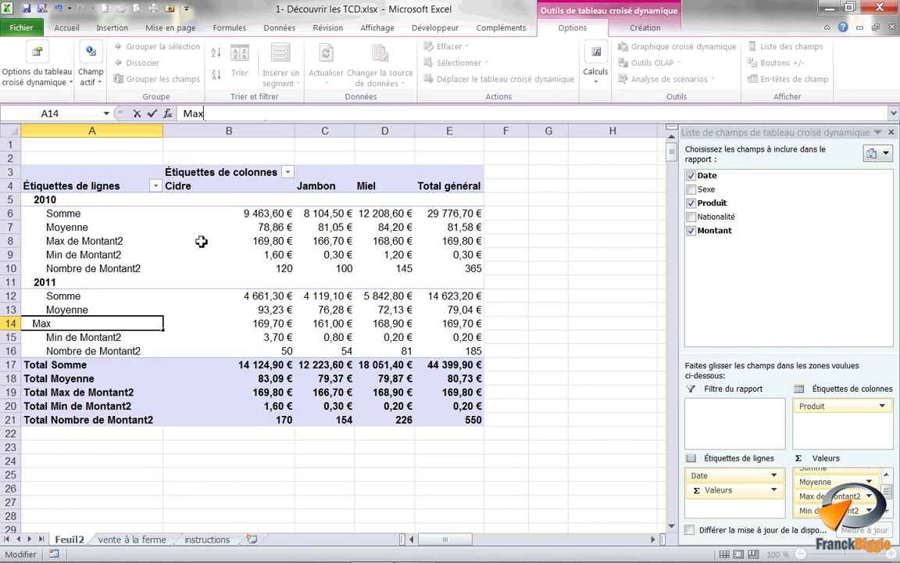
{"action": "left_click", "coordinate": [94, 338]}
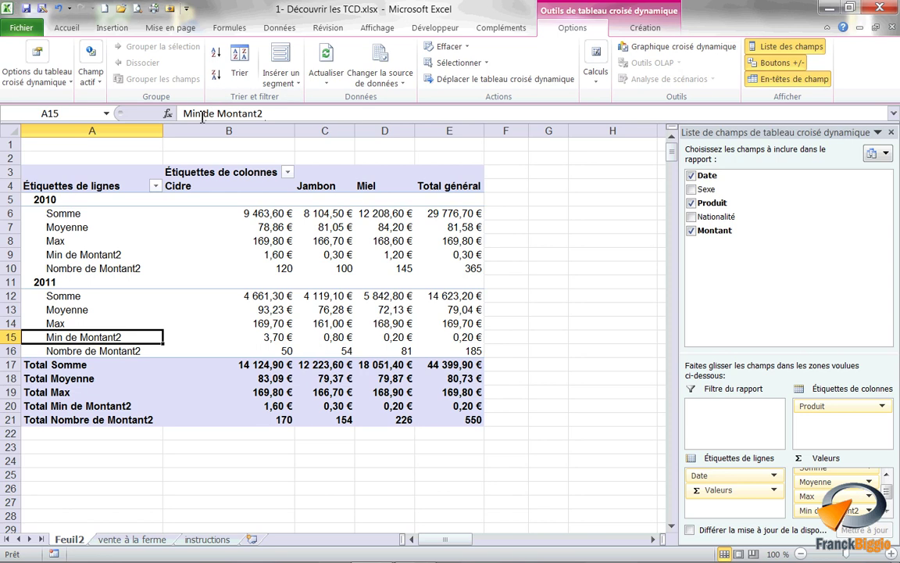
{"action": "left_click_drag", "start_coordinate": [201, 113], "coordinate": [266, 114]}
{"action": "key", "text": "Delete"}
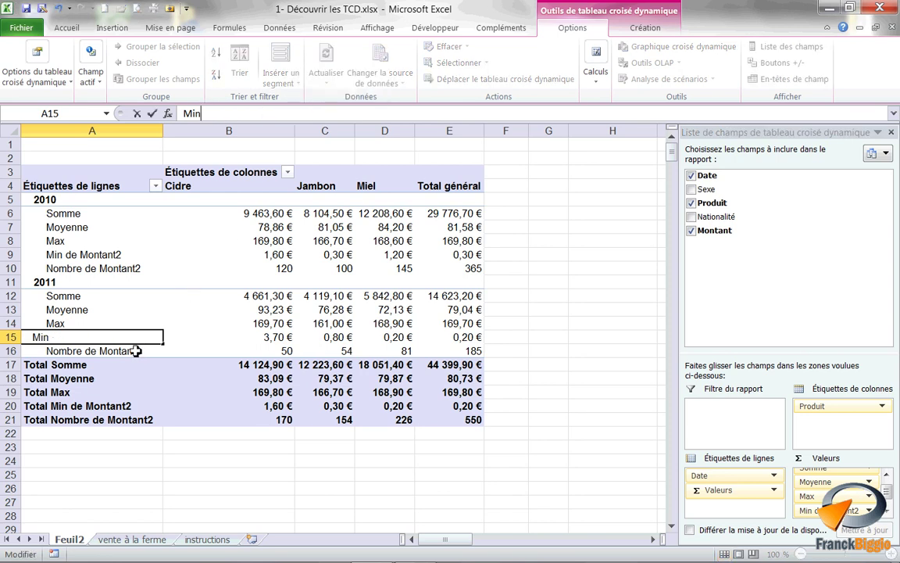
{"action": "key", "text": "Return"}
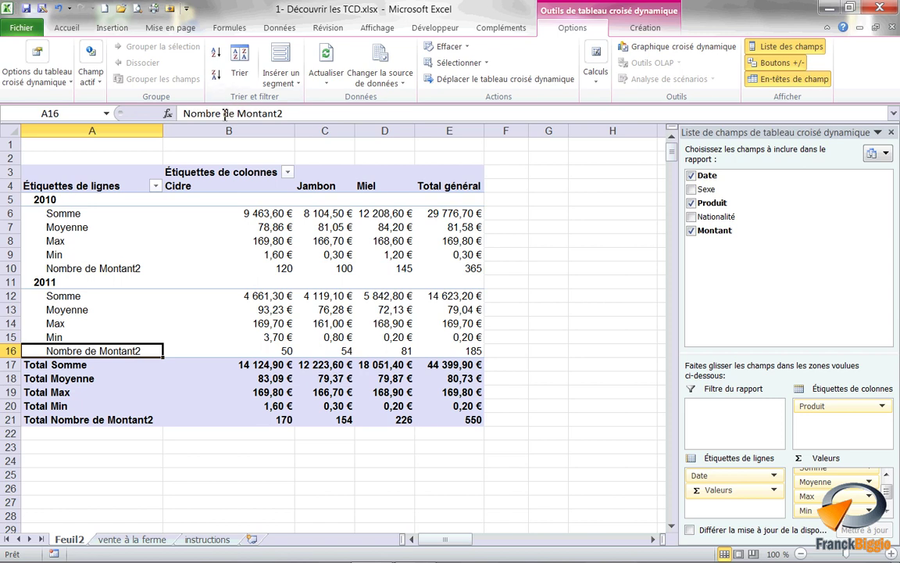
{"action": "left_click_drag", "start_coordinate": [223, 114], "coordinate": [289, 113]}
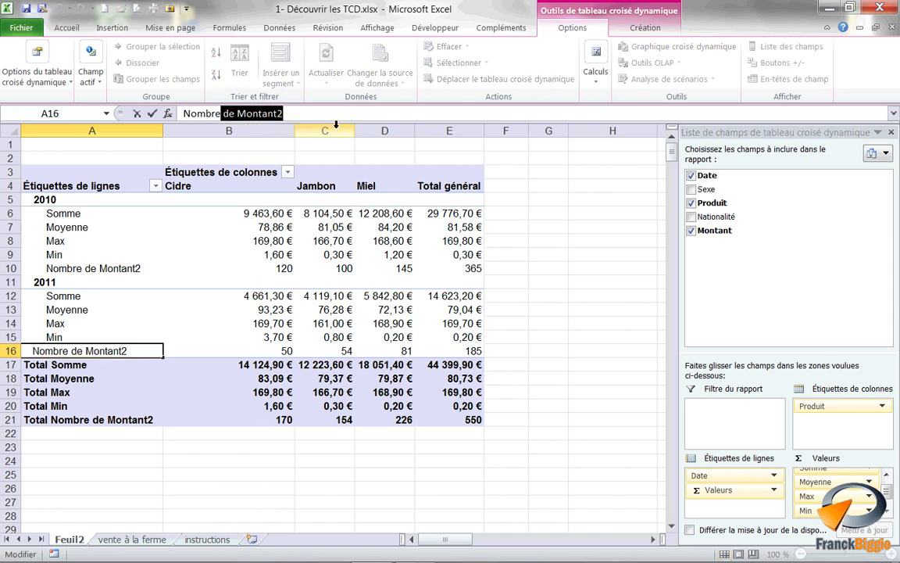
{"action": "key", "text": "BackSpace"}
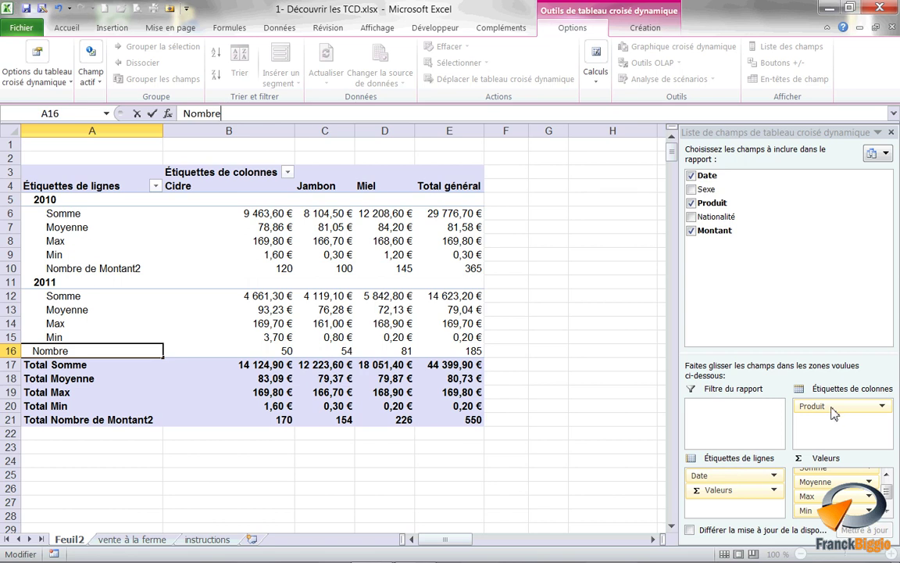
Step: Confirm Nombre, move Date into columns under Produit, and hide field list, +/- buttons and headers
{"action": "left_click", "coordinate": [383, 406]}
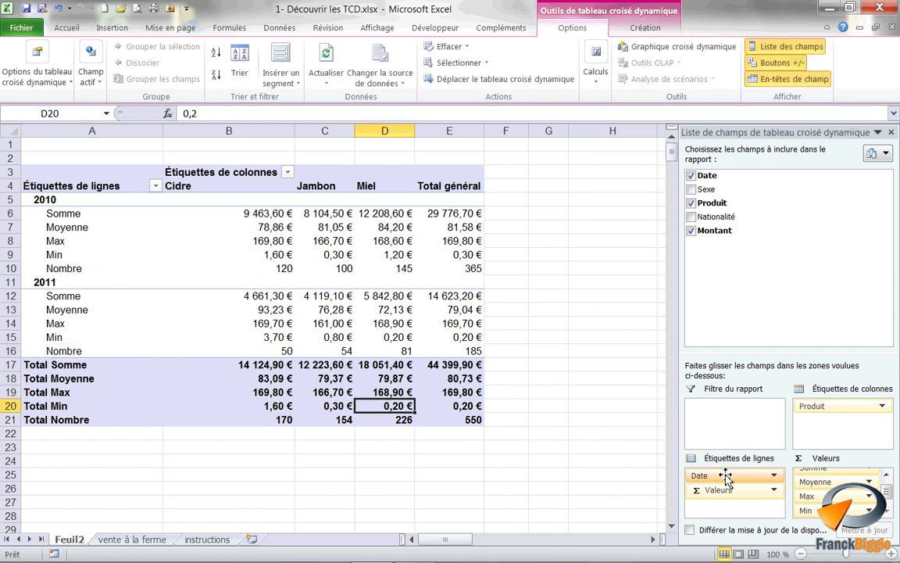
{"action": "left_click_drag", "start_coordinate": [725, 477], "coordinate": [828, 415]}
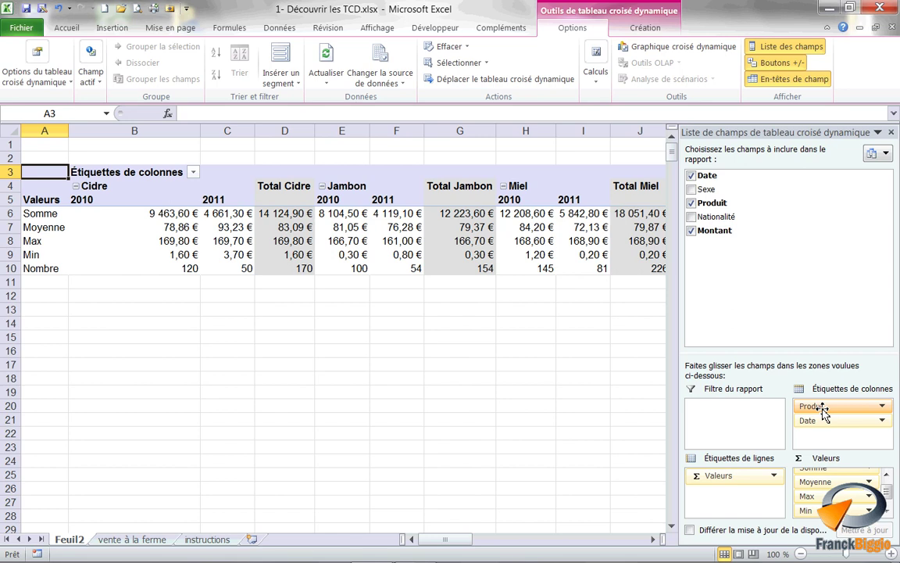
{"action": "left_click", "coordinate": [773, 49]}
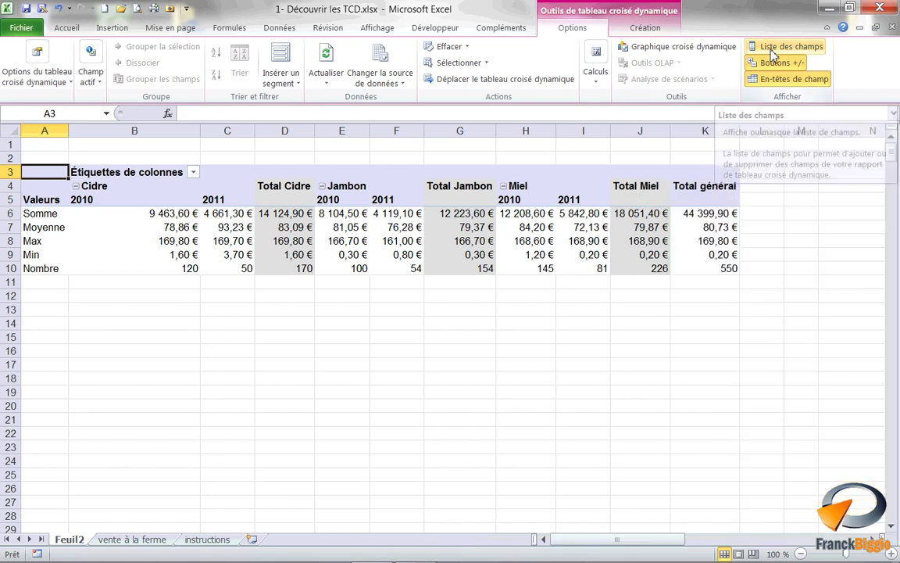
{"action": "left_click", "coordinate": [774, 62]}
{"action": "left_click", "coordinate": [775, 79]}
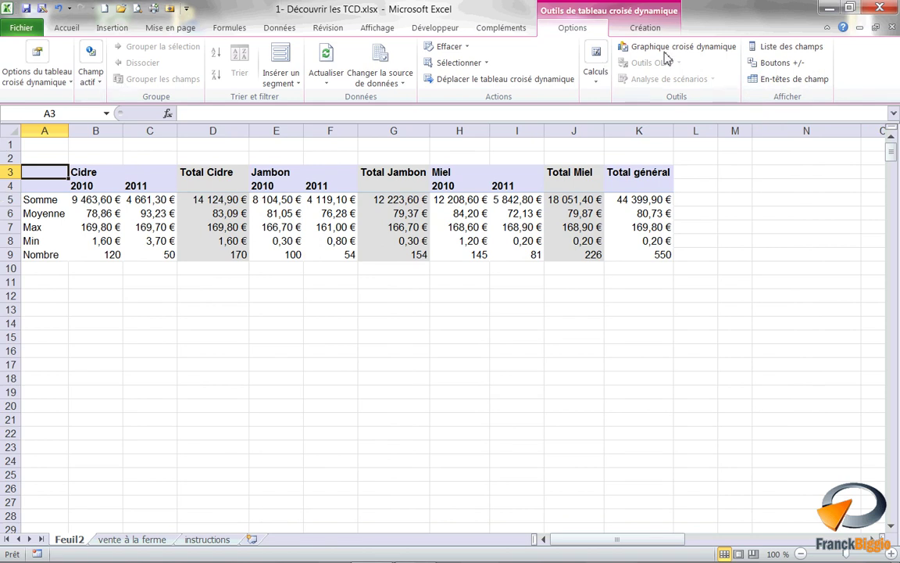
{"action": "left_click", "coordinate": [630, 31]}
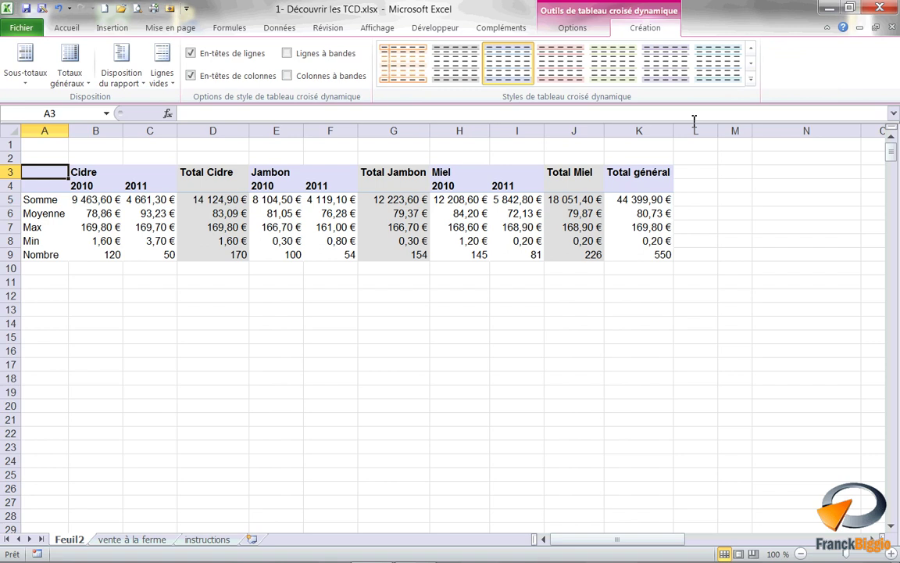
Step: Apply the purple style from the Moyen section of the PivotTable styles gallery
{"action": "left_click", "coordinate": [748, 89]}
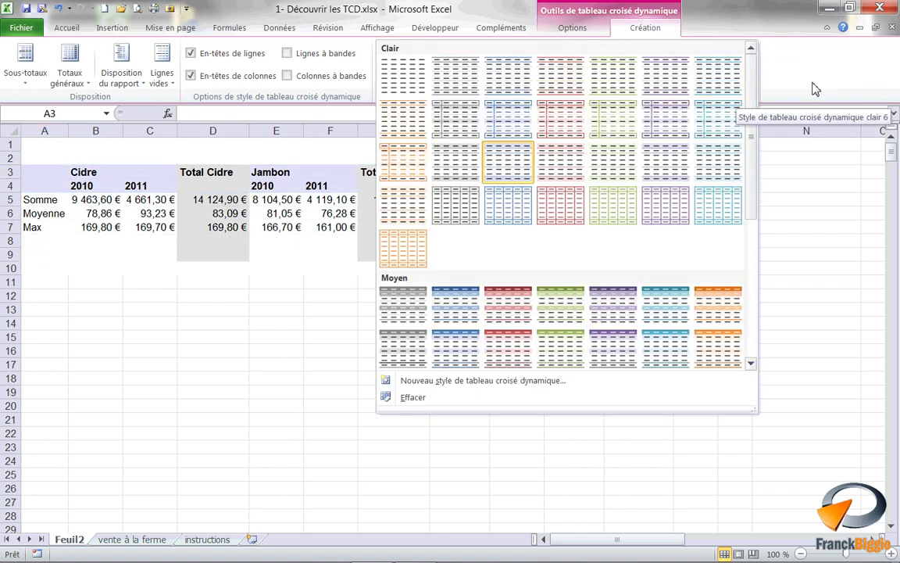
{"action": "left_click", "coordinate": [617, 364]}
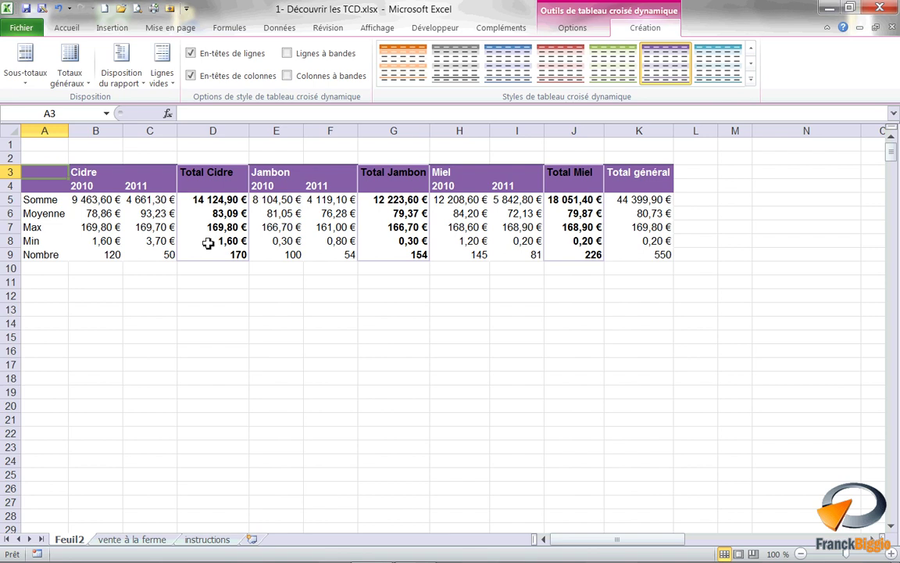
{"action": "mouse_move", "coordinate": [209, 244]}
{"action": "mouse_move", "coordinate": [209, 202]}
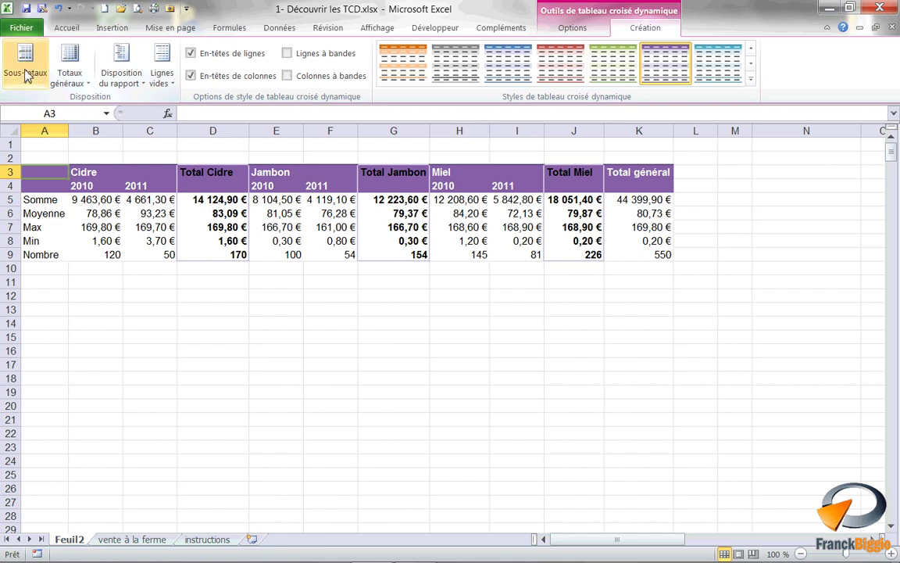
Step: Turn off grand totals for rows and columns and stop showing the product subtotals
{"action": "left_click", "coordinate": [79, 86]}
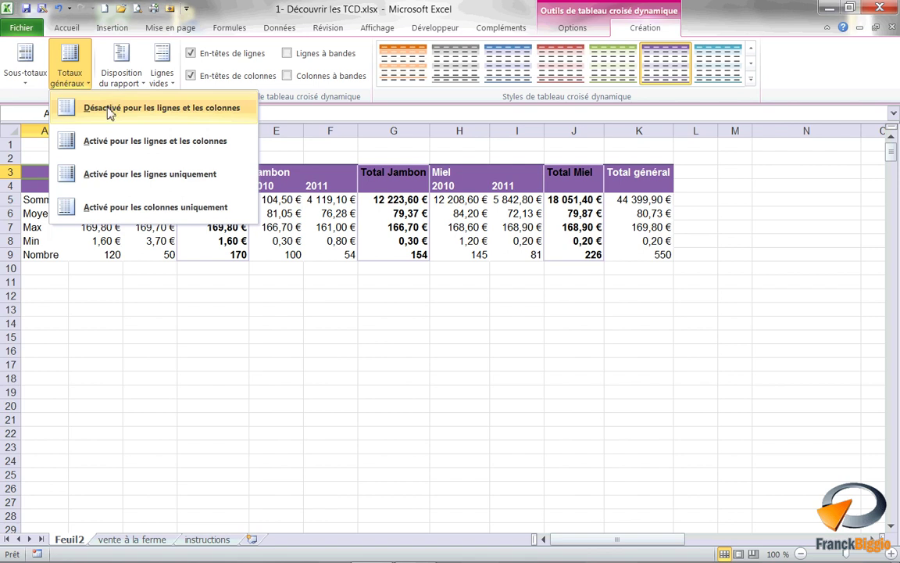
{"action": "left_click", "coordinate": [110, 112]}
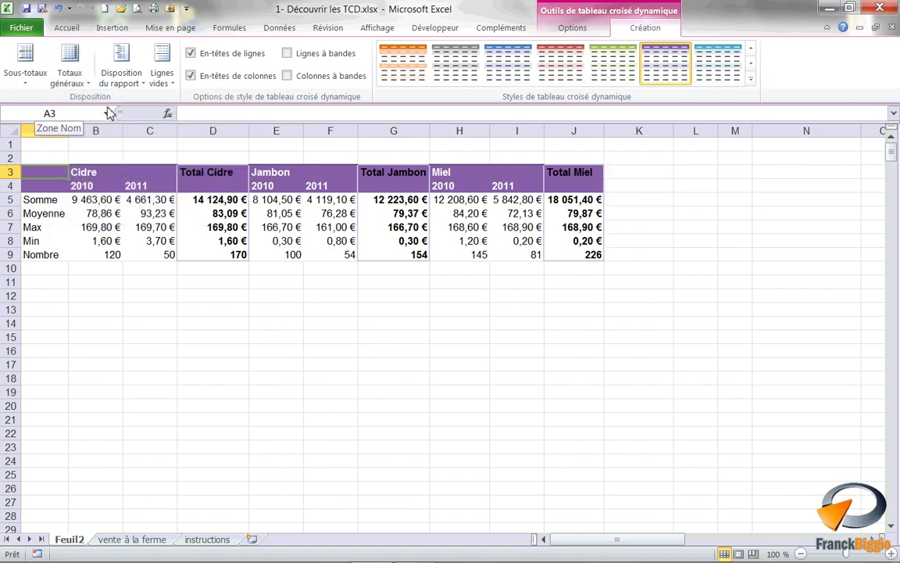
{"action": "left_click", "coordinate": [35, 88]}
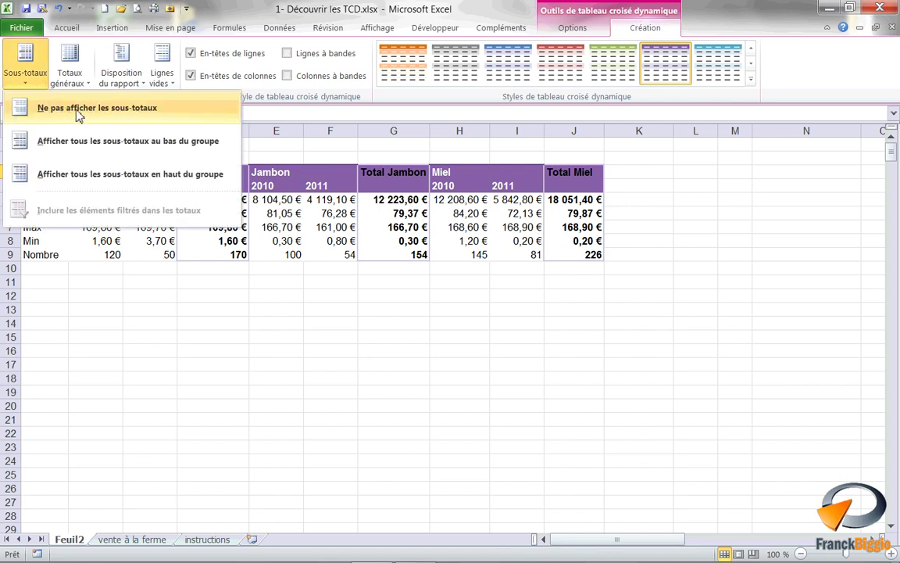
{"action": "left_click", "coordinate": [77, 109]}
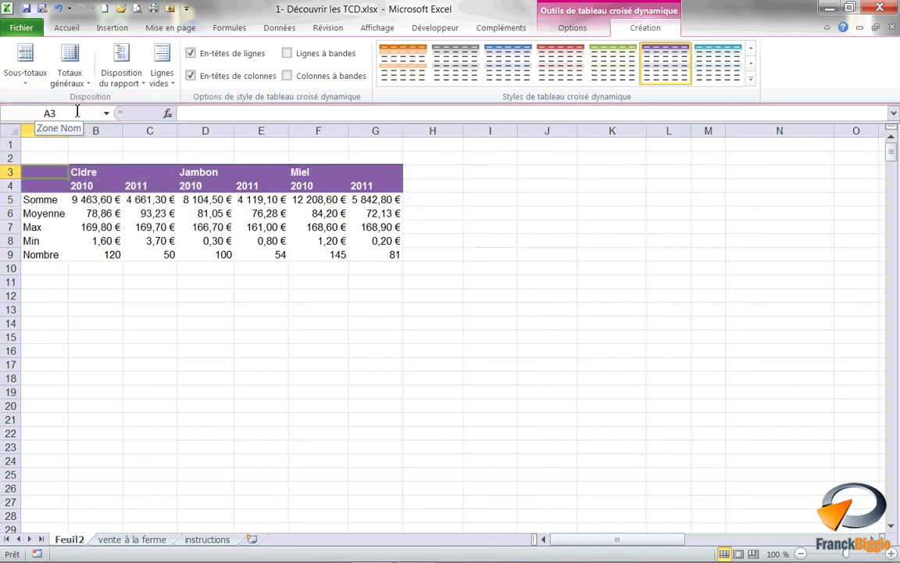